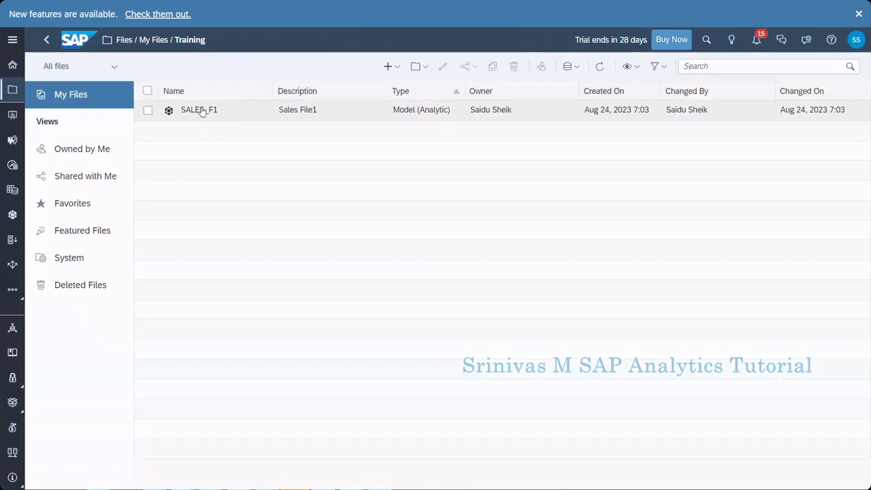
Step: Open the SALES_F1 model in the Modeler, then go back to the Training folder
{"action": "left_click", "coordinate": [198, 110]}
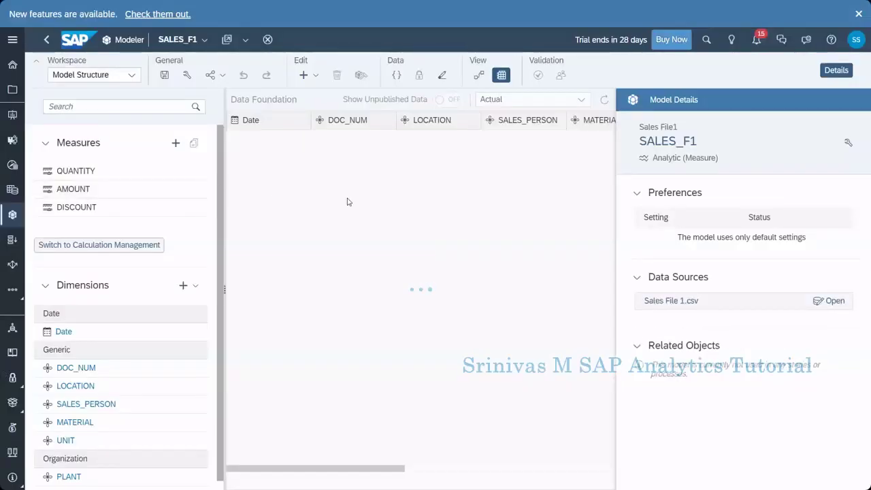
{"action": "left_click", "coordinate": [45, 41]}
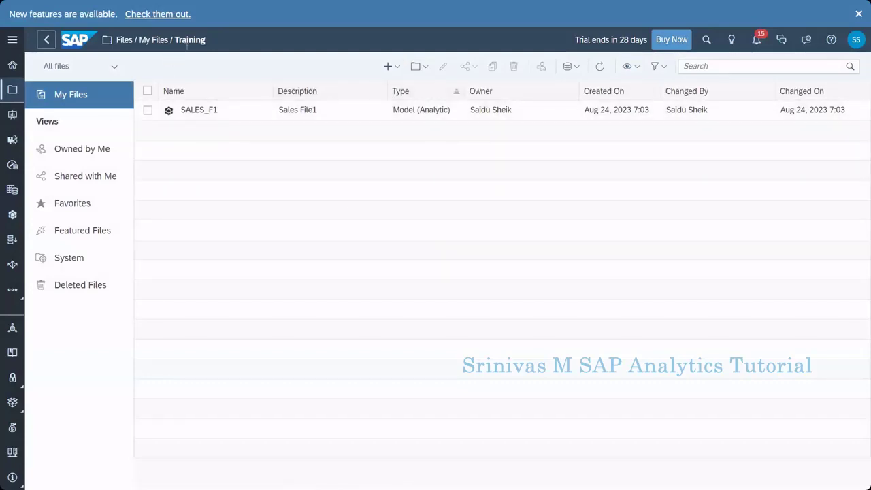
Step: Choose Story from the New menu in the Files toolbar
{"action": "left_click", "coordinate": [399, 68]}
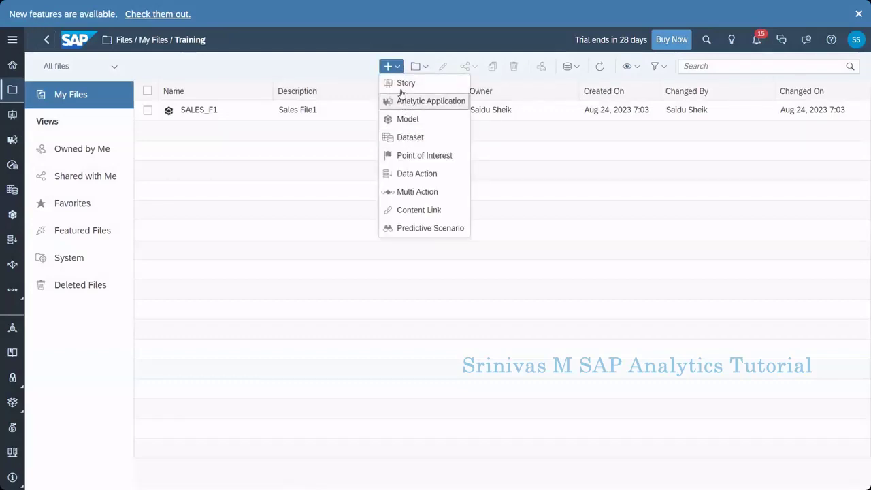
{"action": "left_click", "coordinate": [404, 85]}
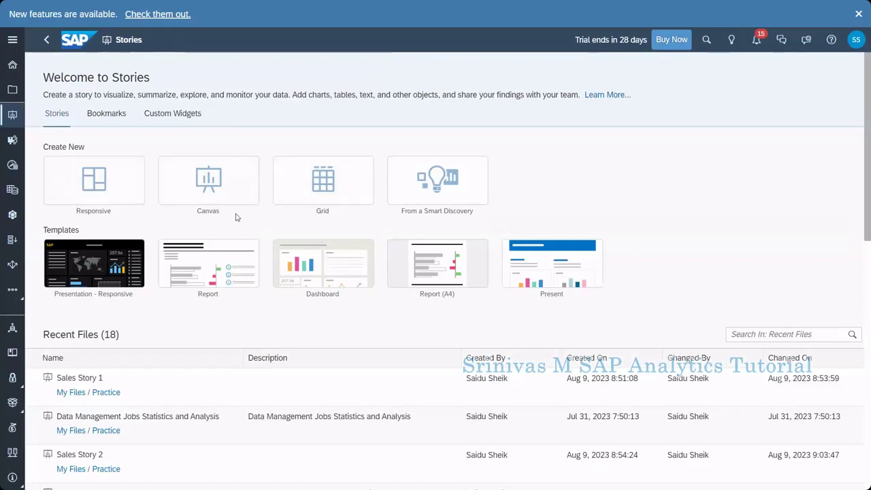
Step: Start a Canvas story and pick Classic Design Experience as its design mode
{"action": "left_click", "coordinate": [209, 185]}
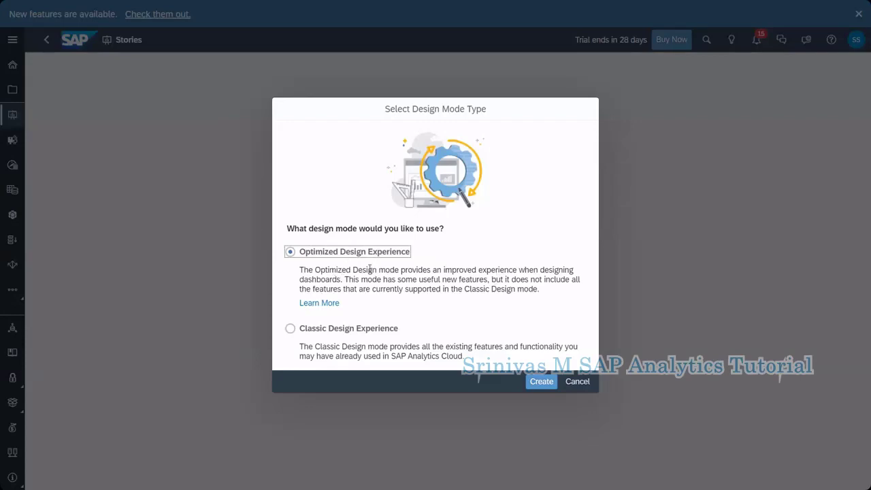
{"action": "left_click_drag", "start_coordinate": [336, 269], "coordinate": [374, 270]}
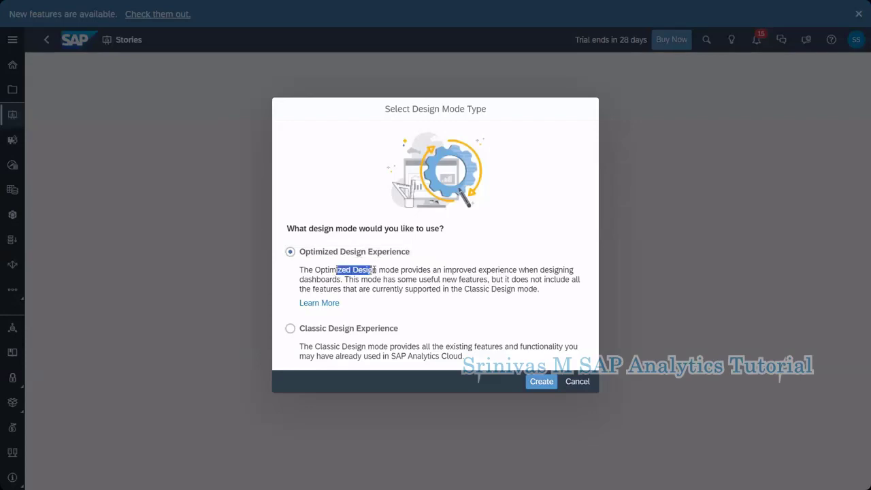
{"action": "left_click_drag", "start_coordinate": [321, 289], "coordinate": [372, 289]}
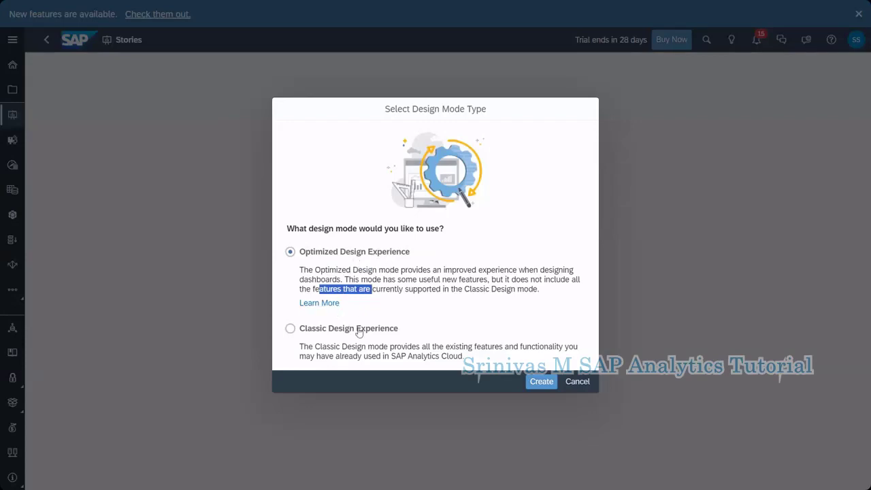
{"action": "left_click_drag", "start_coordinate": [341, 269], "coordinate": [403, 287]}
{"action": "left_click", "coordinate": [403, 285]}
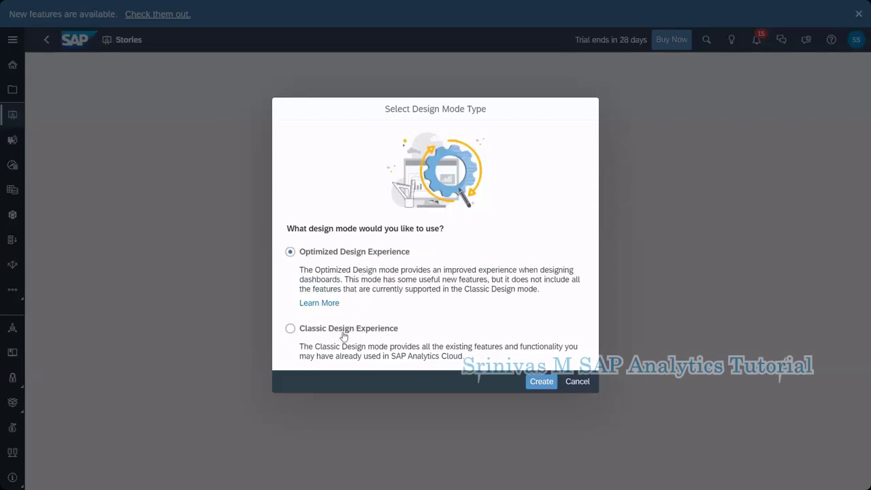
{"action": "left_click", "coordinate": [315, 329]}
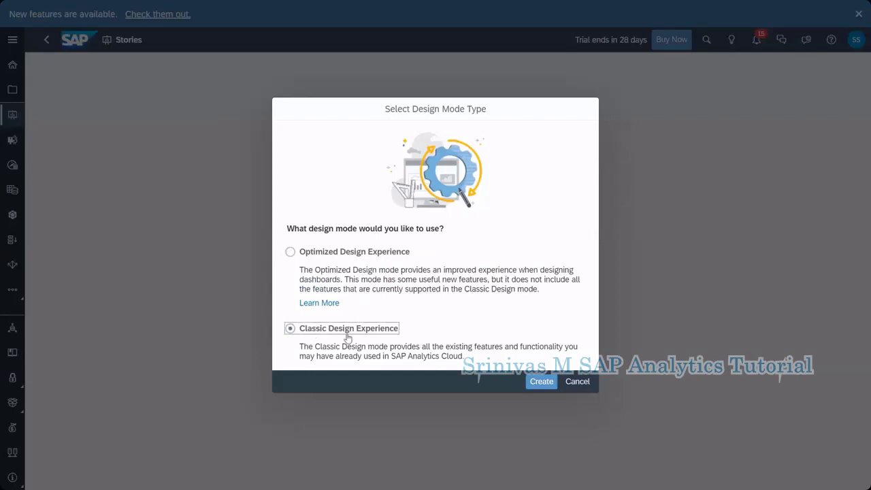
Step: Create the Classic Canvas story, add a chart, and browse to the Training folder for its model
{"action": "left_click", "coordinate": [545, 385]}
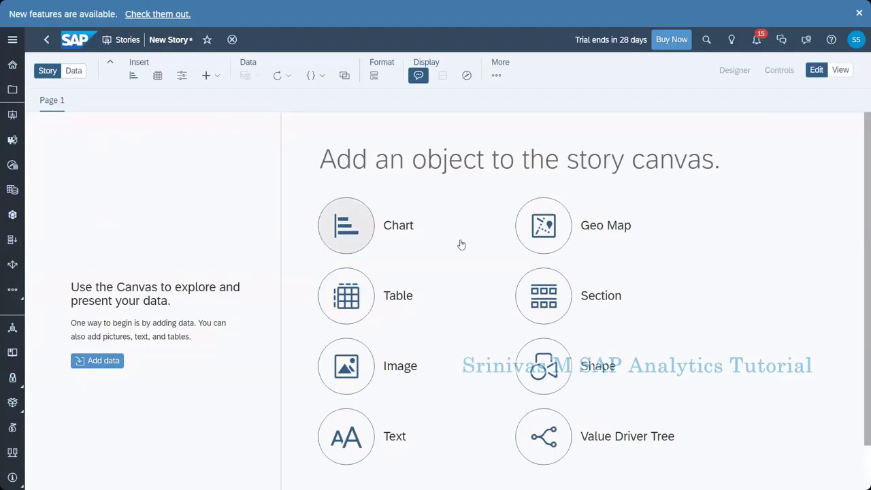
{"action": "left_click", "coordinate": [94, 362]}
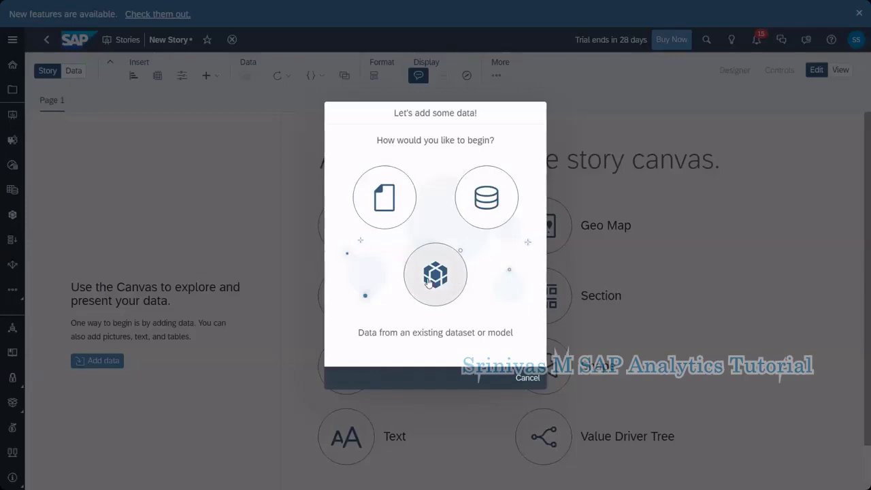
{"action": "key", "text": "Escape"}
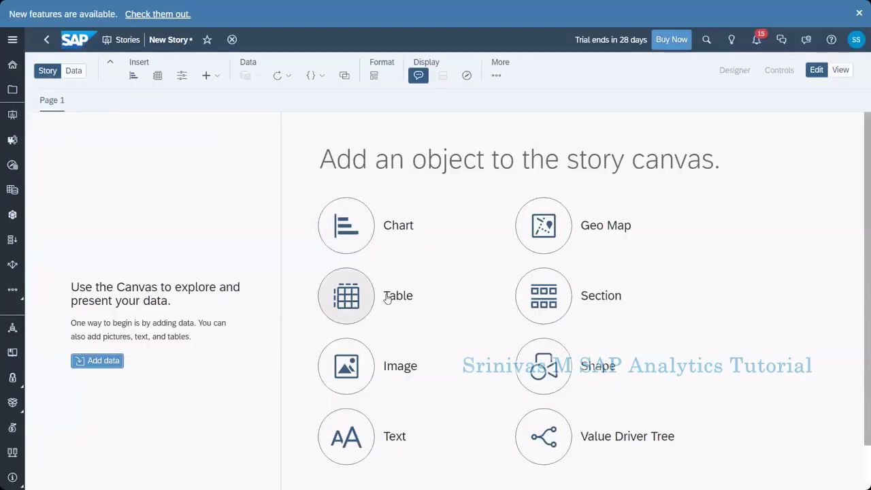
{"action": "left_click", "coordinate": [346, 208]}
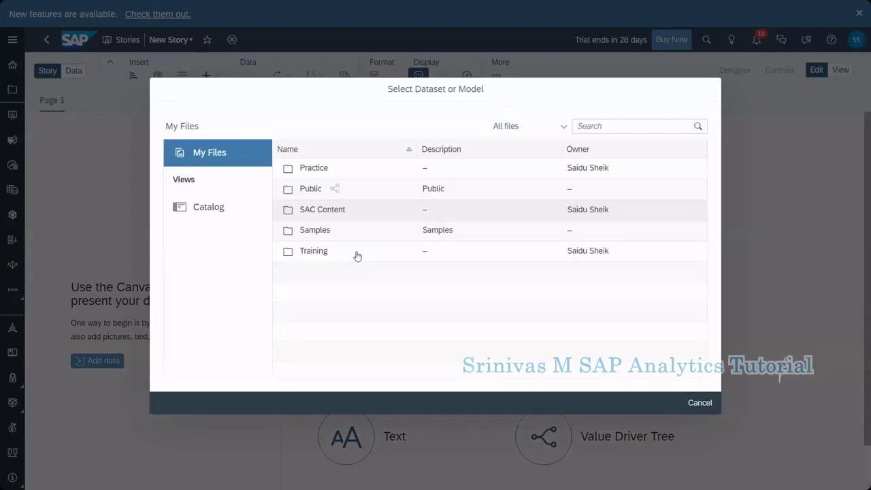
{"action": "left_click", "coordinate": [318, 251]}
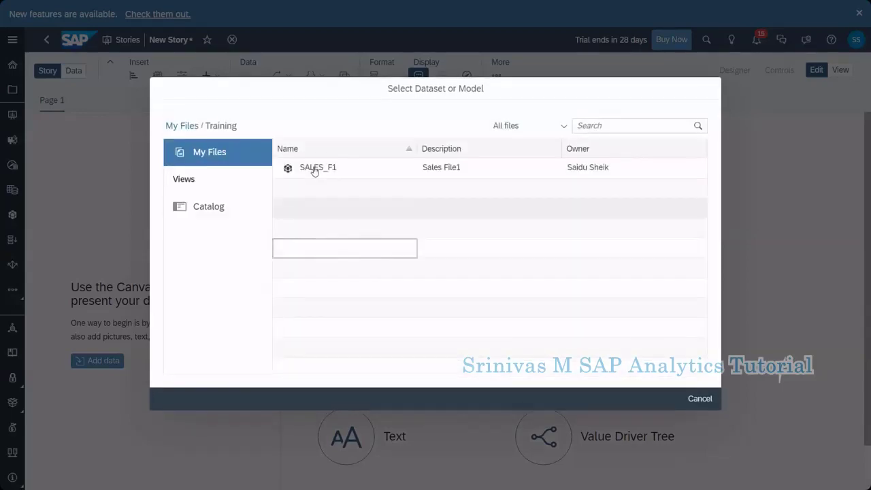
Step: Select SALES_F1 as the chart's model and show all its dimensions
{"action": "left_click", "coordinate": [314, 168]}
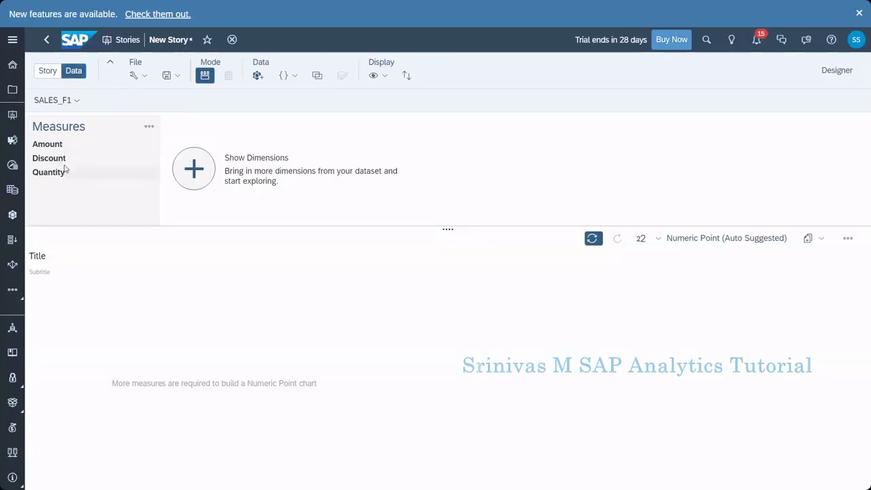
{"action": "left_click", "coordinate": [196, 173]}
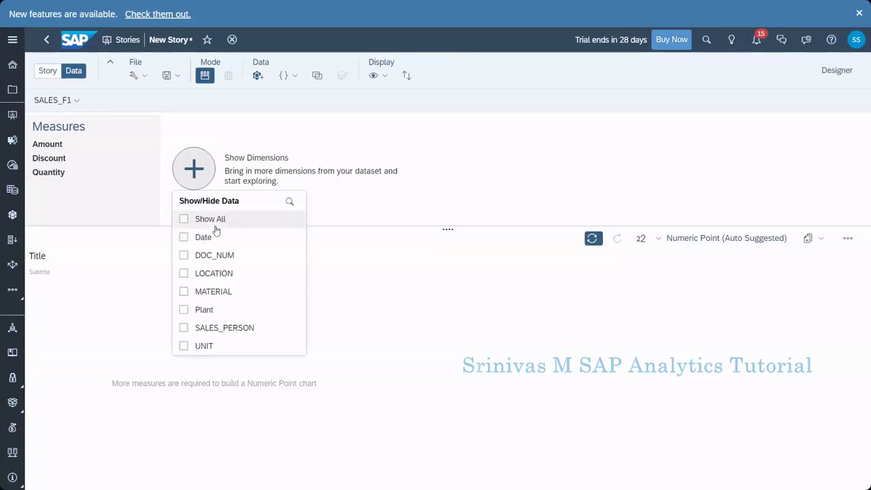
{"action": "left_click", "coordinate": [183, 218]}
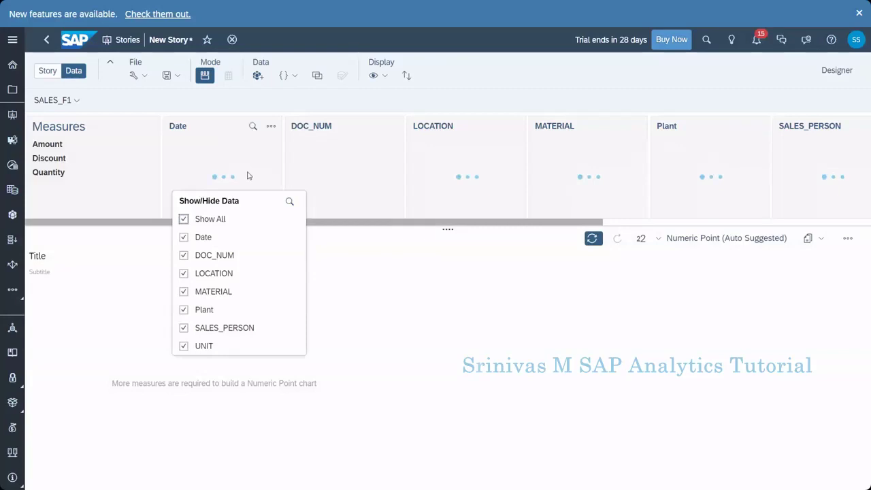
{"action": "left_click", "coordinate": [136, 194]}
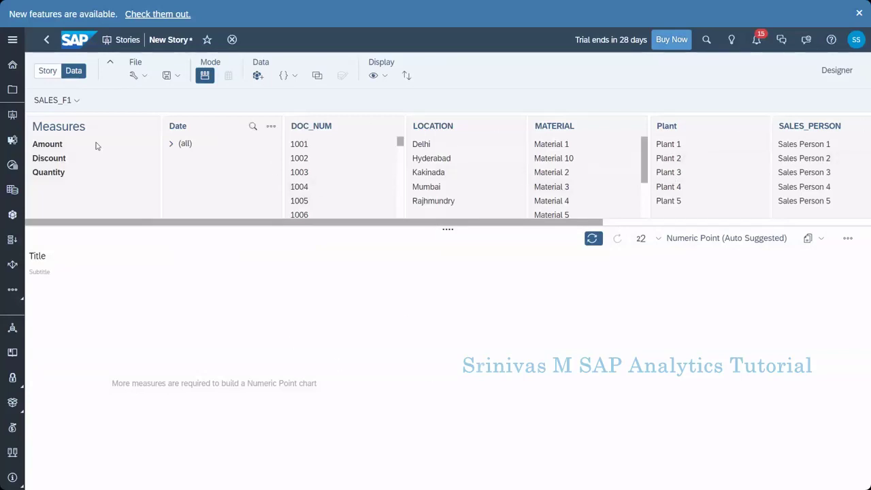
Step: Plot Amount by Plant to get the Amount per Plant for Actual chart
{"action": "left_click", "coordinate": [54, 146]}
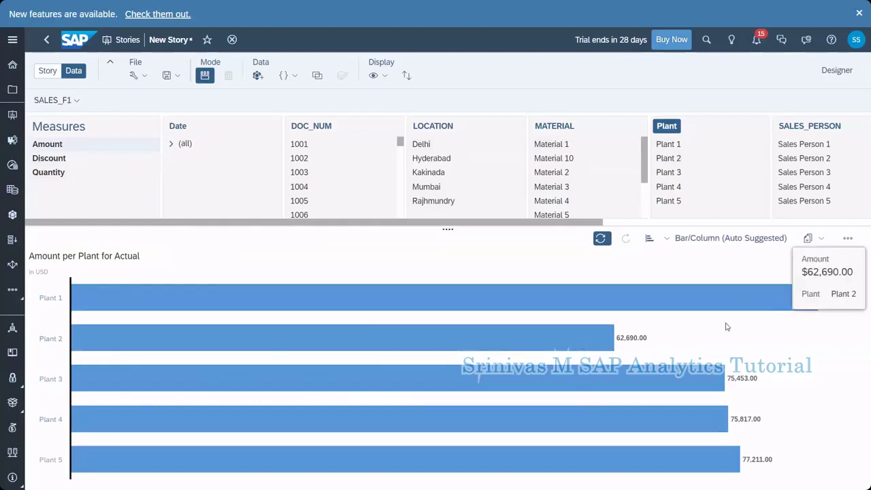
{"action": "mouse_move", "coordinate": [674, 371]}
{"action": "mouse_move", "coordinate": [247, 391]}
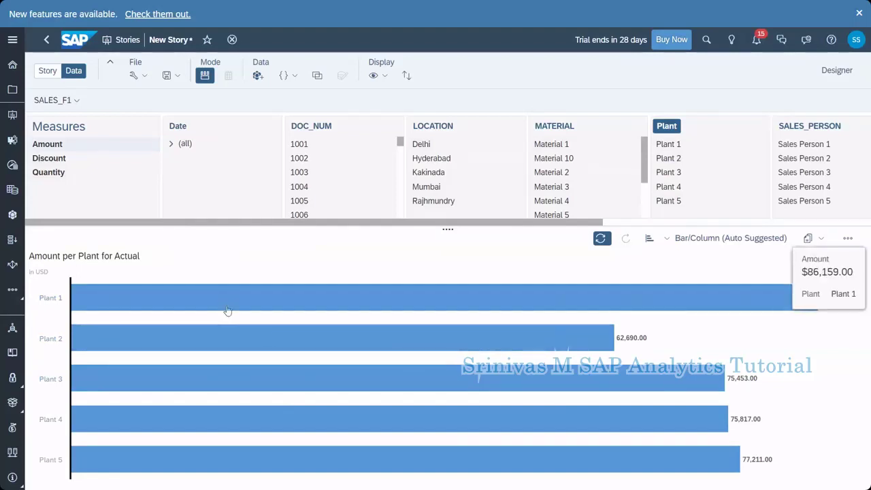
Step: Use Copy to Page 1 to place the Amount per Plant for Actual visualization on Page 1
{"action": "left_click", "coordinate": [821, 239]}
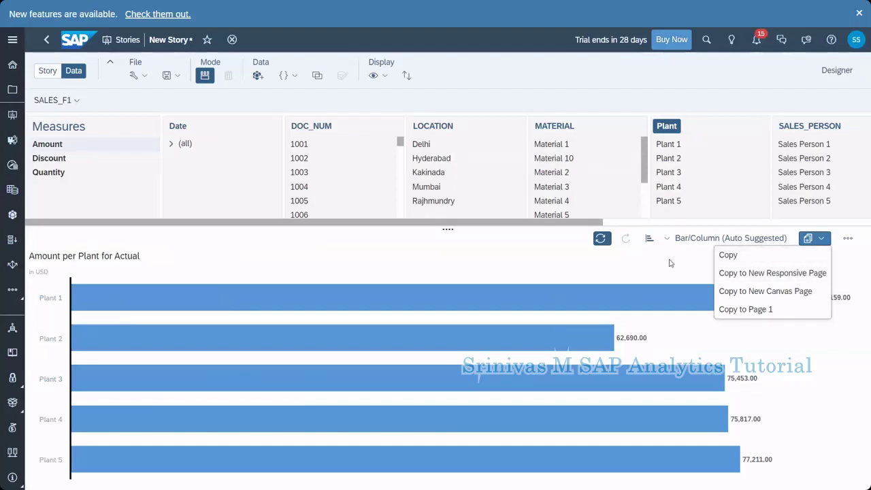
{"action": "left_click", "coordinate": [464, 325]}
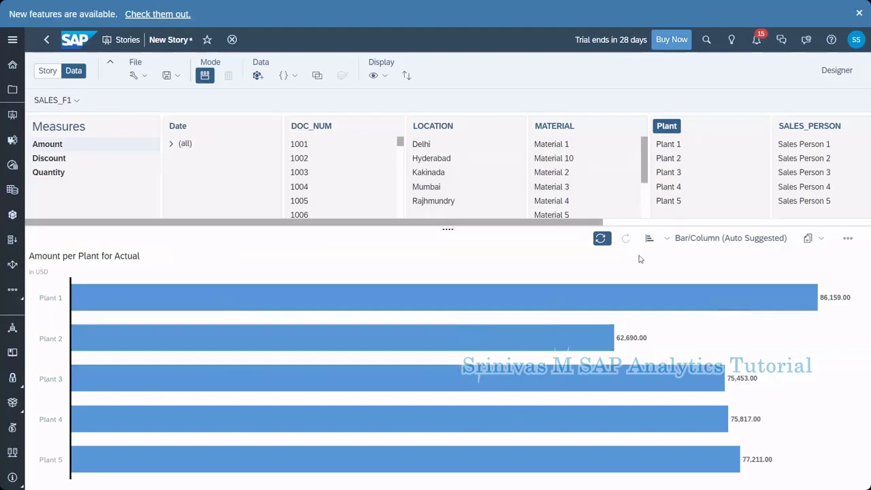
{"action": "left_click", "coordinate": [669, 240]}
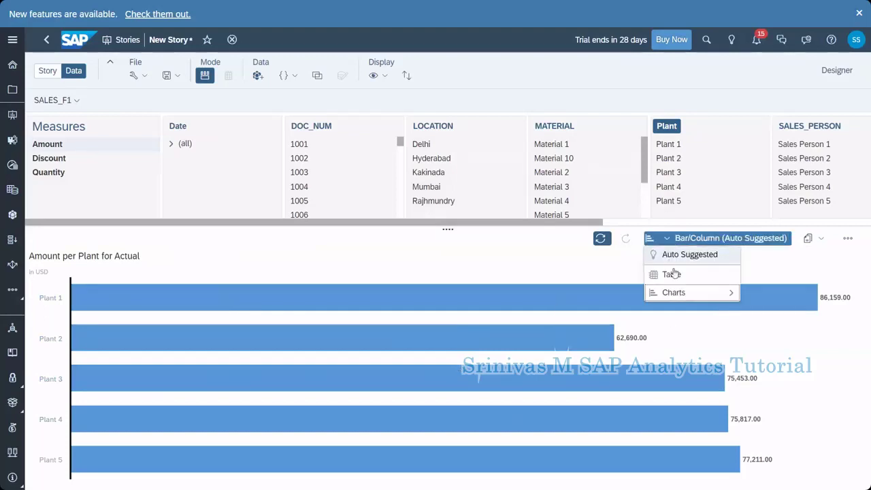
{"action": "mouse_move", "coordinate": [702, 293]}
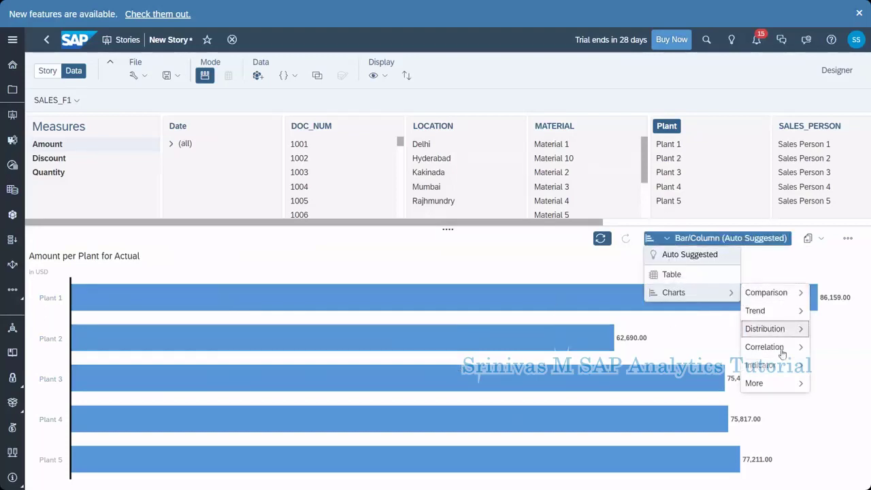
{"action": "left_click", "coordinate": [667, 274]}
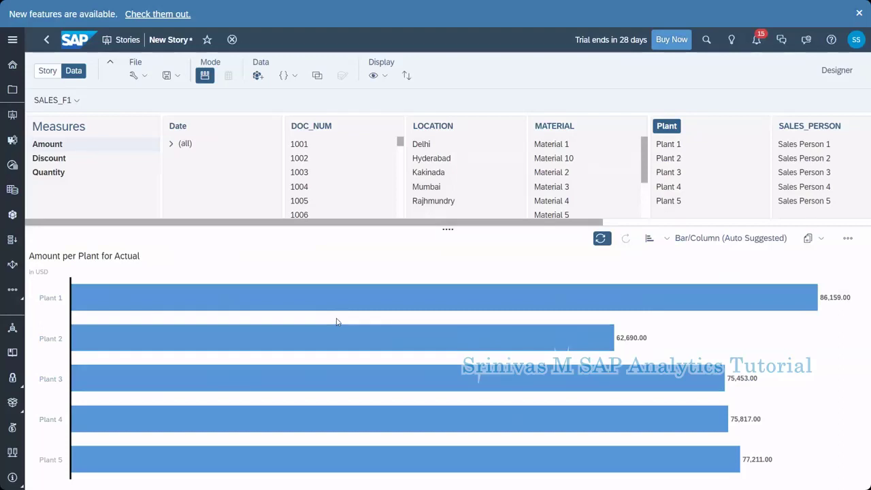
{"action": "left_click", "coordinate": [825, 241]}
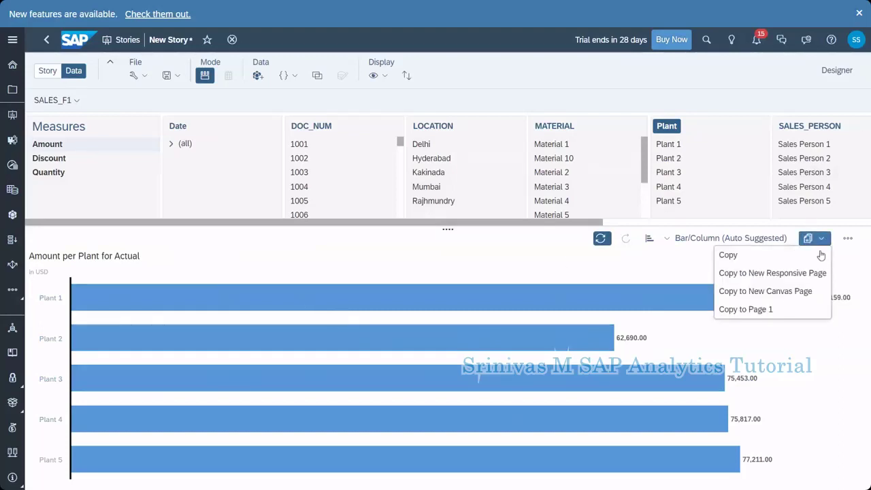
{"action": "left_click", "coordinate": [754, 312]}
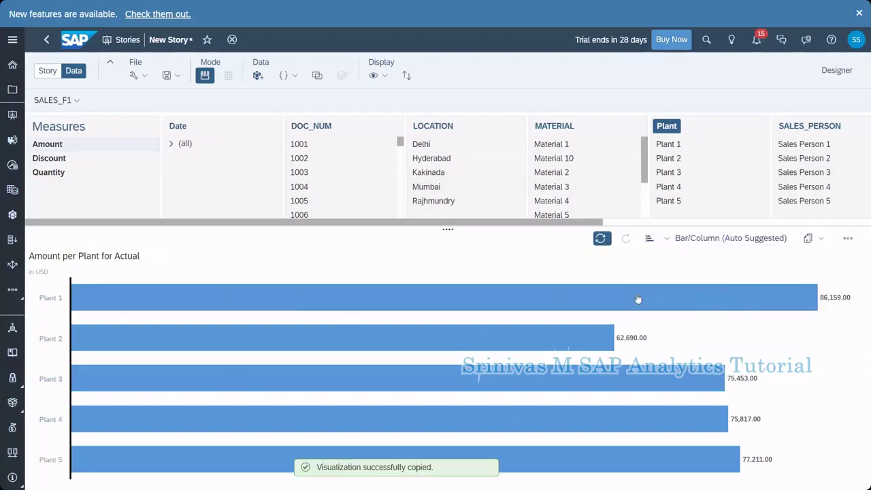
Step: Go to Page 1, select the copied chart, and open its Builder panel
{"action": "left_click", "coordinate": [48, 70]}
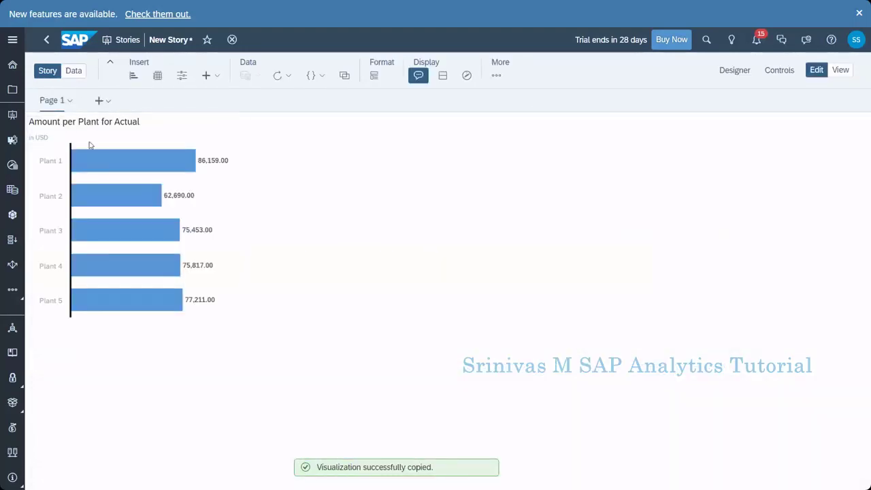
{"action": "left_click", "coordinate": [130, 204]}
{"action": "left_click", "coordinate": [224, 177]}
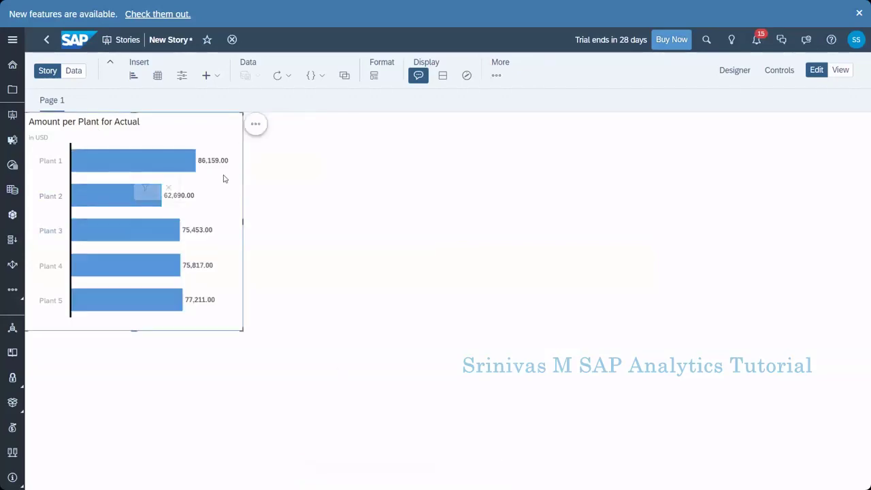
{"action": "left_click", "coordinate": [731, 71]}
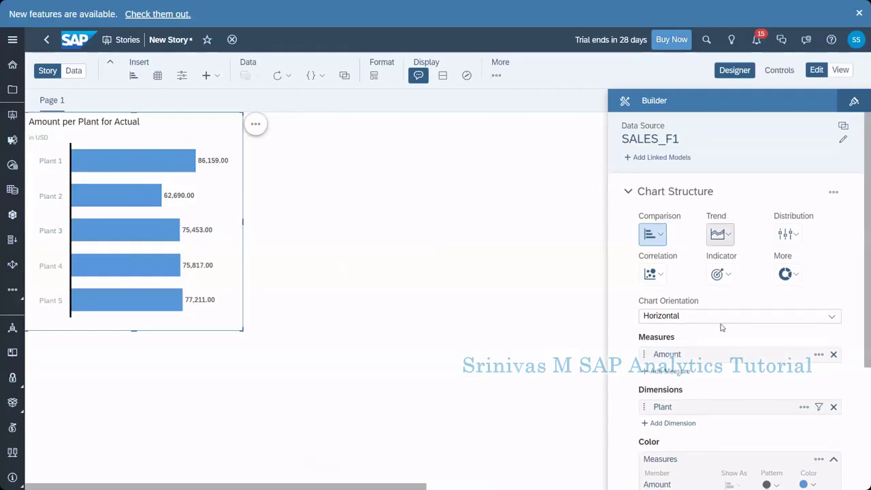
{"action": "scroll", "coordinate": [735, 204], "scroll_direction": "down", "scroll_amount": 3}
{"action": "scroll", "coordinate": [735, 311], "scroll_direction": "up", "scroll_amount": 3}
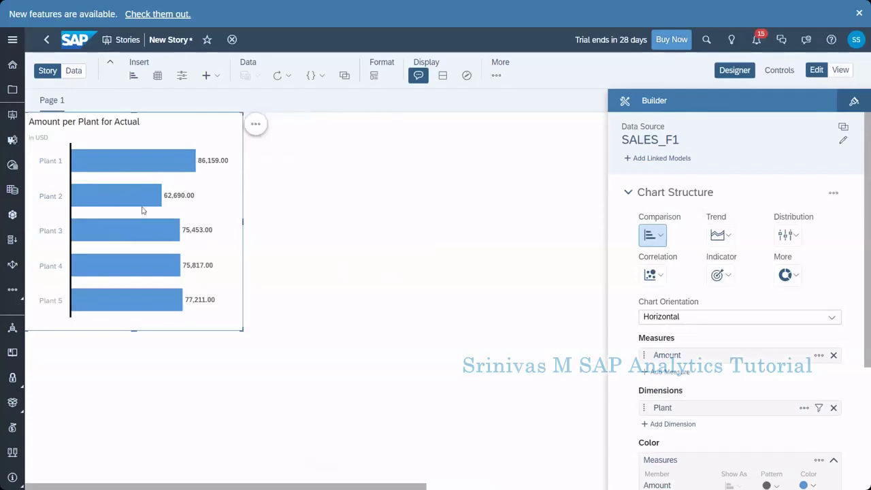
Step: Show the chart's Styling options and scroll through their sections
{"action": "mouse_move", "coordinate": [142, 211]}
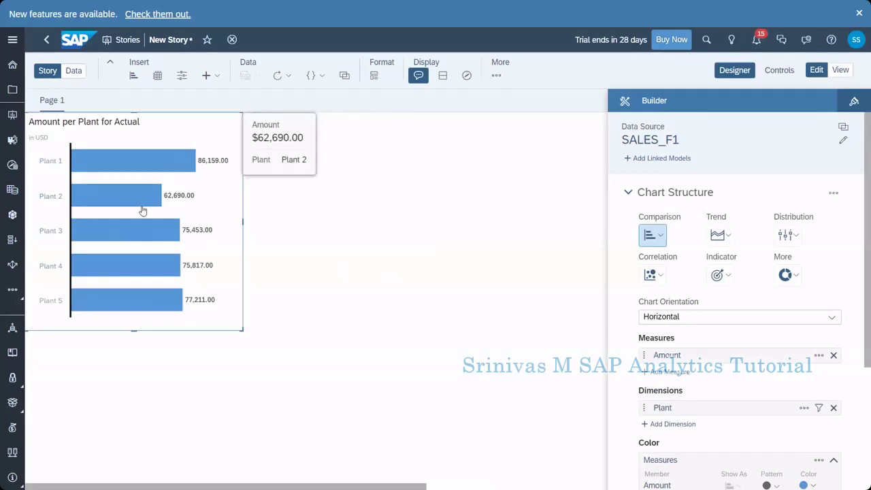
{"action": "left_click", "coordinate": [853, 104]}
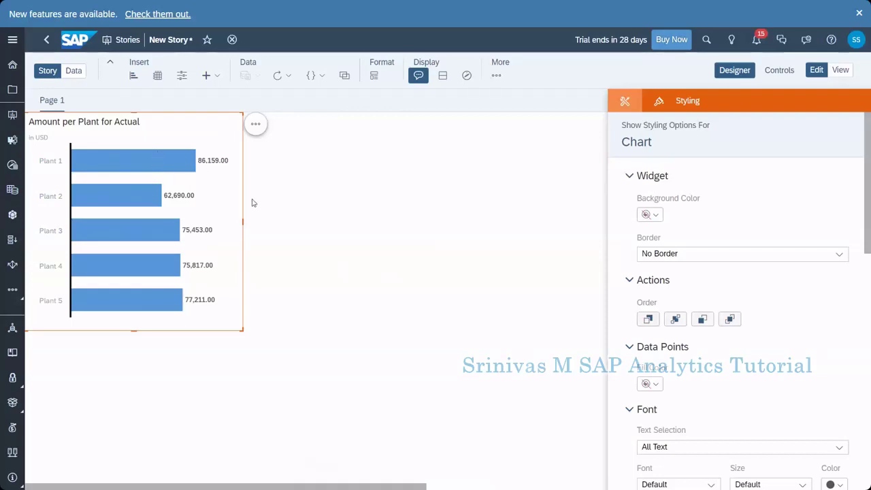
{"action": "scroll", "coordinate": [695, 341], "scroll_direction": "down", "scroll_amount": 3}
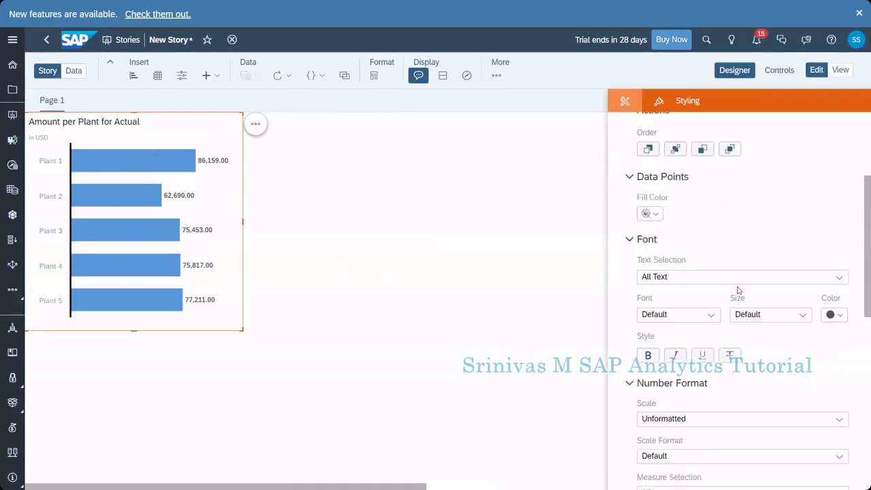
{"action": "scroll", "coordinate": [783, 308], "scroll_direction": "down", "scroll_amount": 1}
{"action": "scroll", "coordinate": [784, 308], "scroll_direction": "down", "scroll_amount": 1}
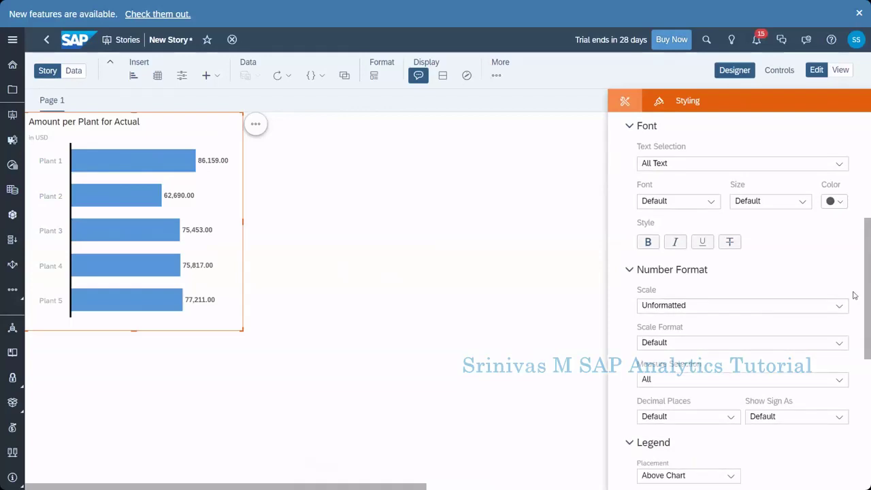
{"action": "scroll", "coordinate": [770, 324], "scroll_direction": "down", "scroll_amount": 6}
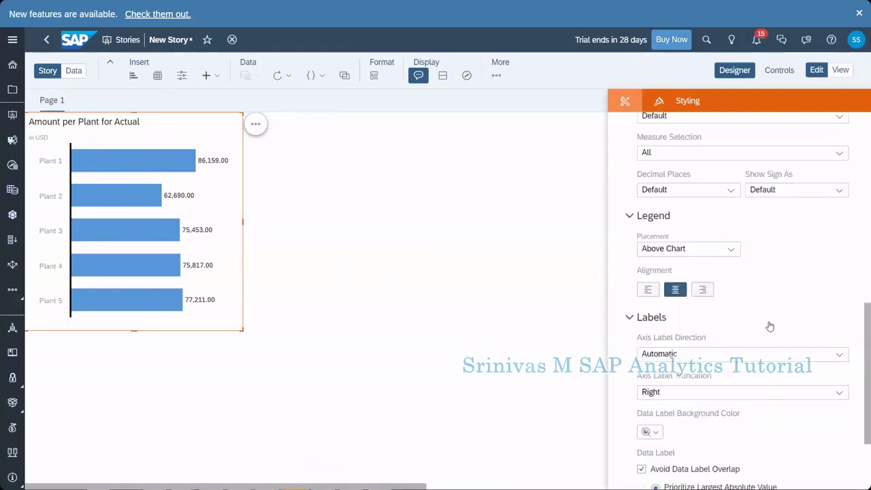
Step: In Builder, set the Amount measure colour to orange, then return to Styling
{"action": "scroll", "coordinate": [702, 186], "scroll_direction": "up", "scroll_amount": 5}
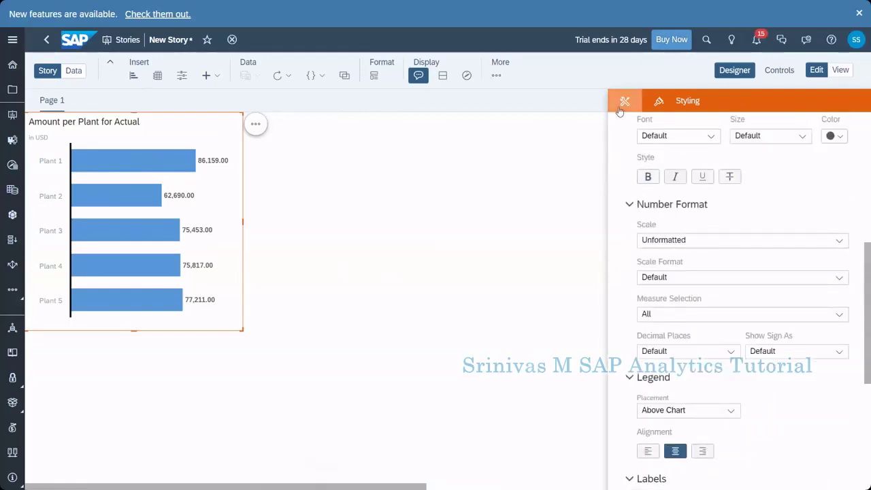
{"action": "left_click", "coordinate": [624, 101]}
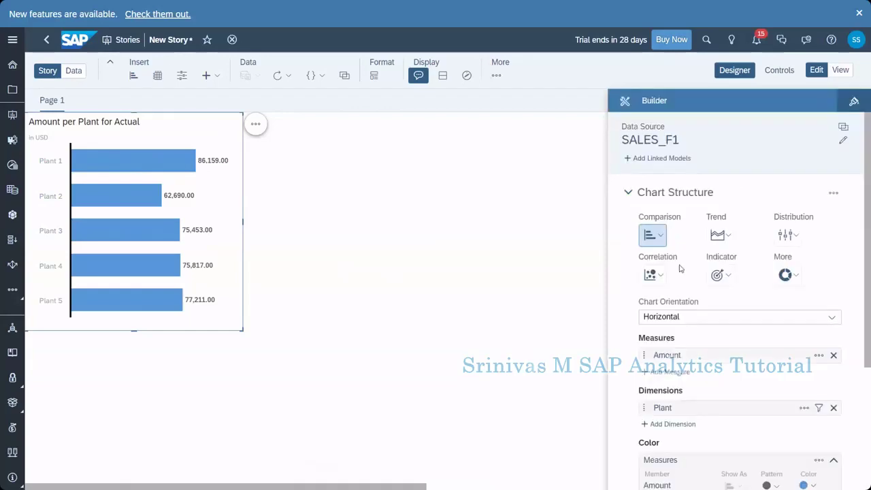
{"action": "scroll", "coordinate": [680, 306], "scroll_direction": "down", "scroll_amount": 3}
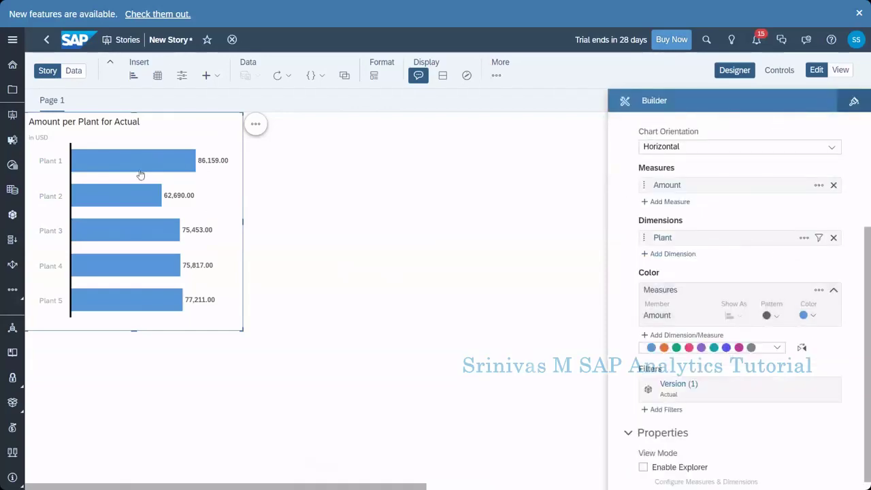
{"action": "mouse_move", "coordinate": [164, 166]}
{"action": "left_click", "coordinate": [813, 317]}
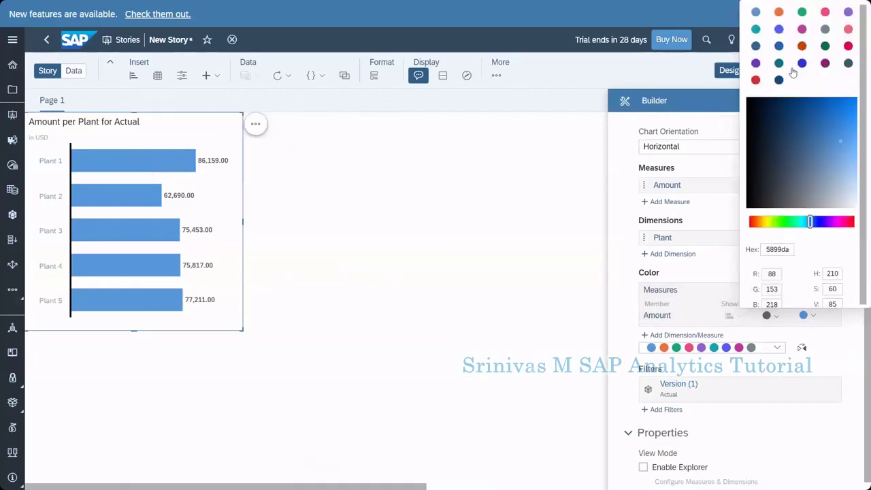
{"action": "left_click", "coordinate": [777, 12]}
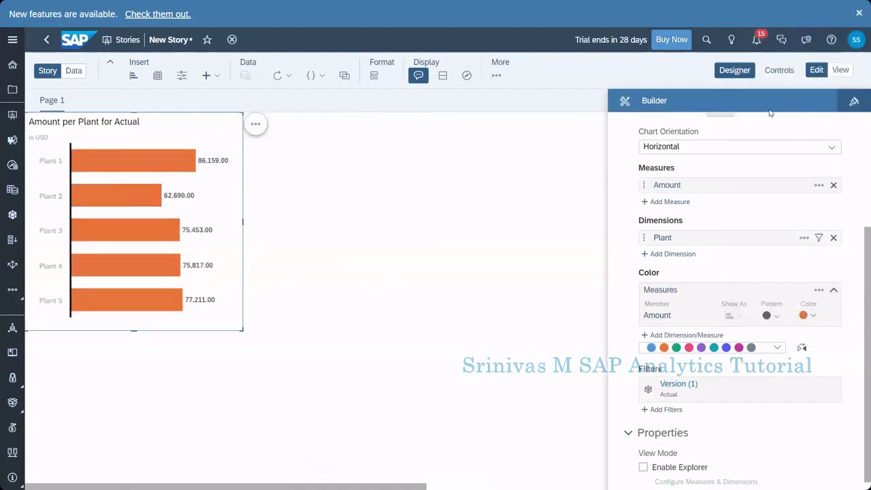
{"action": "left_click", "coordinate": [853, 101]}
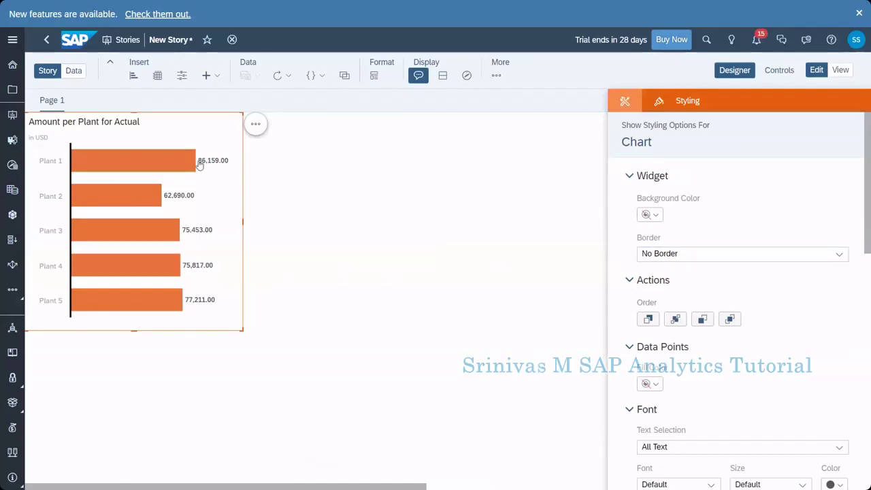
{"action": "left_click", "coordinate": [657, 253]}
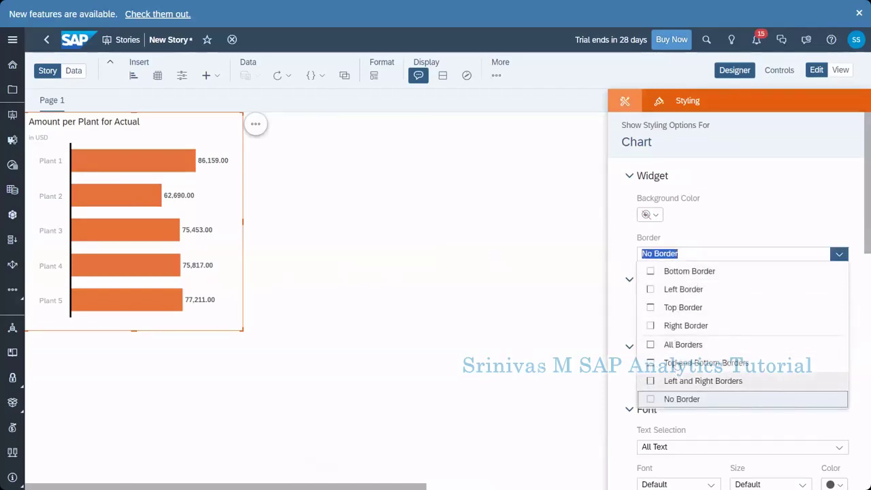
{"action": "left_click", "coordinate": [674, 347]}
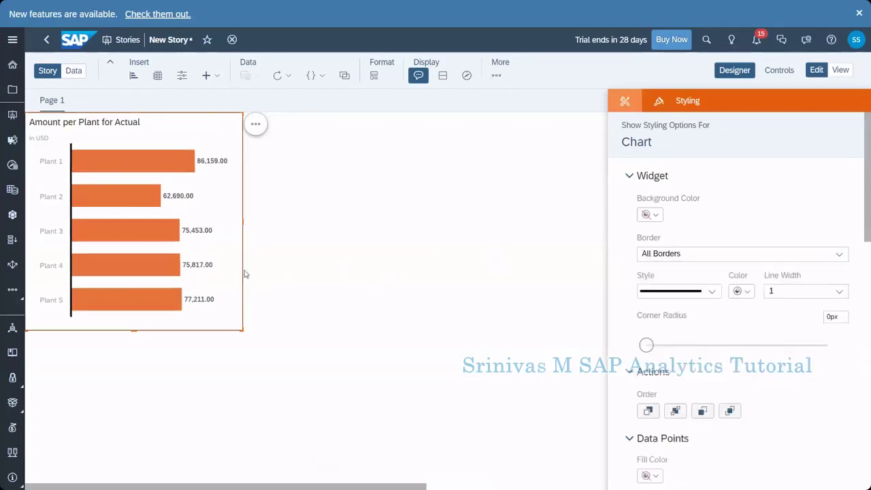
{"action": "left_click", "coordinate": [332, 274]}
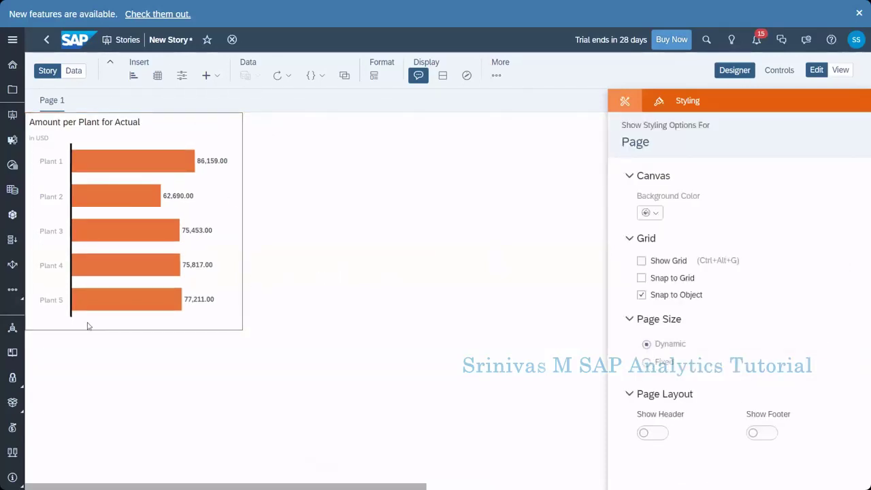
{"action": "left_click", "coordinate": [234, 135]}
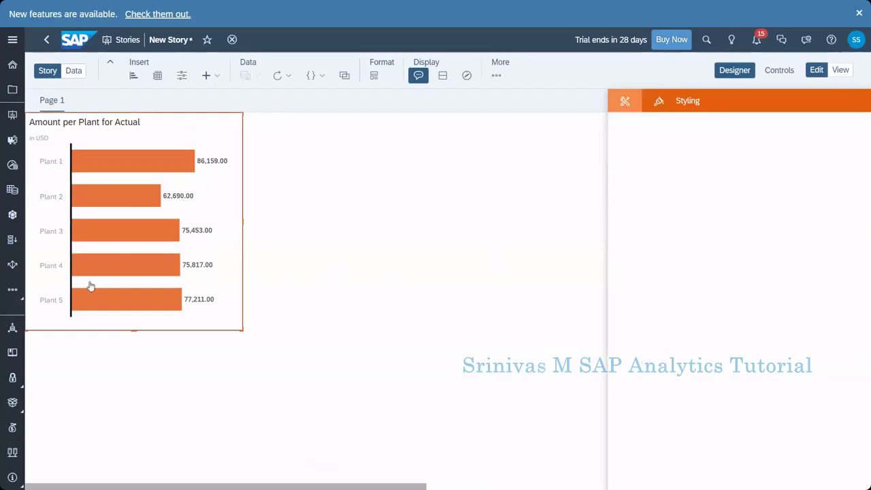
{"action": "left_click", "coordinate": [284, 248]}
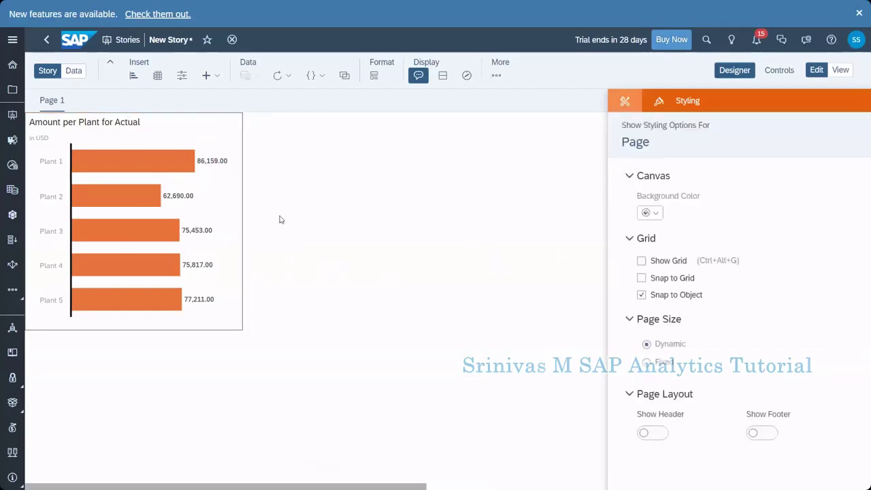
{"action": "left_click", "coordinate": [228, 165]}
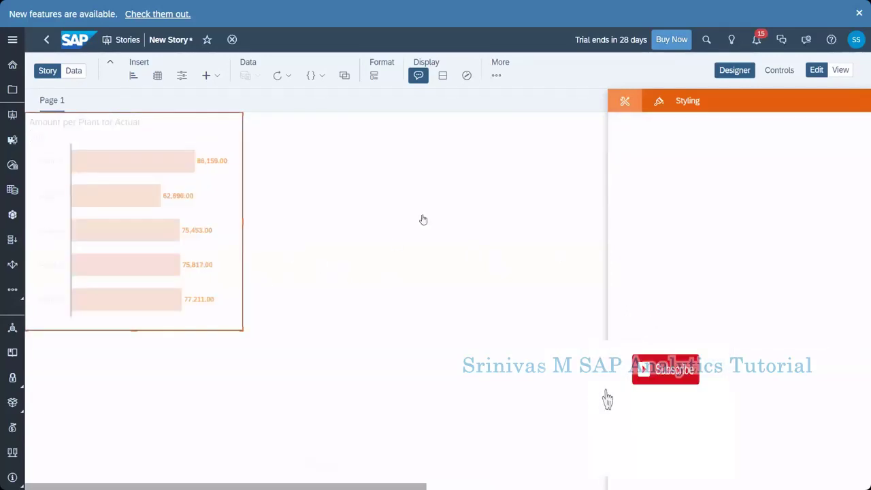
{"action": "left_click", "coordinate": [216, 195]}
{"action": "left_click", "coordinate": [749, 254]}
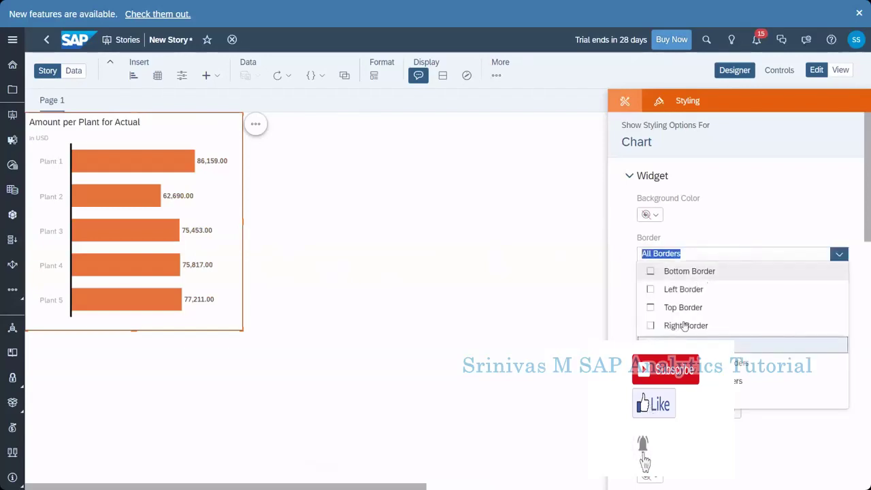
{"action": "left_click", "coordinate": [670, 399]}
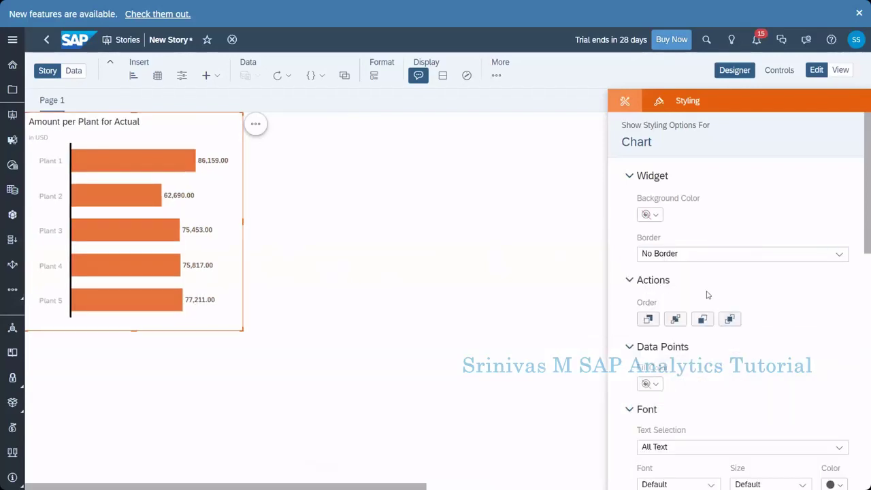
Step: Try font size 22 for all chart text, then revert the size to Default
{"action": "scroll", "coordinate": [671, 319], "scroll_direction": "down", "scroll_amount": 5}
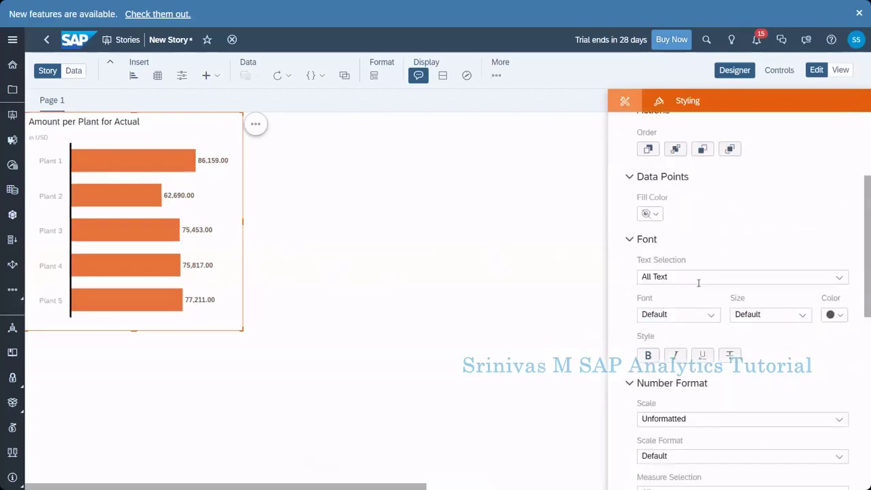
{"action": "scroll", "coordinate": [679, 279], "scroll_direction": "down", "scroll_amount": 2}
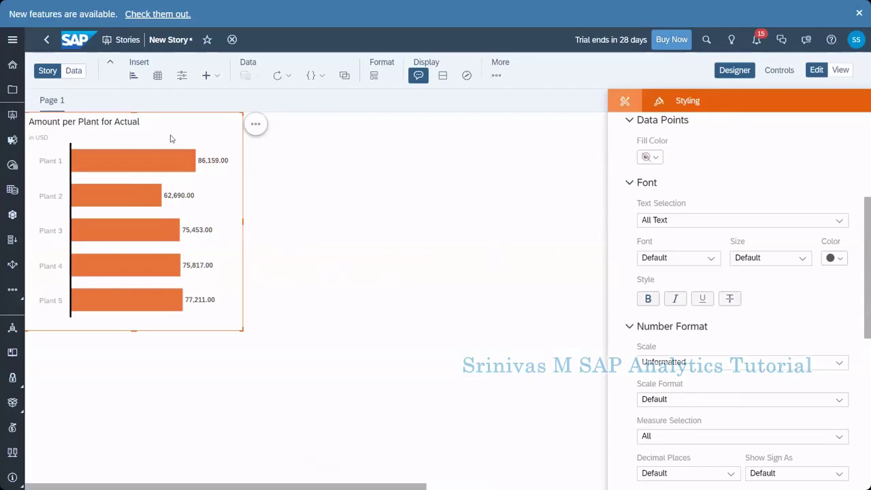
{"action": "left_click", "coordinate": [801, 260]}
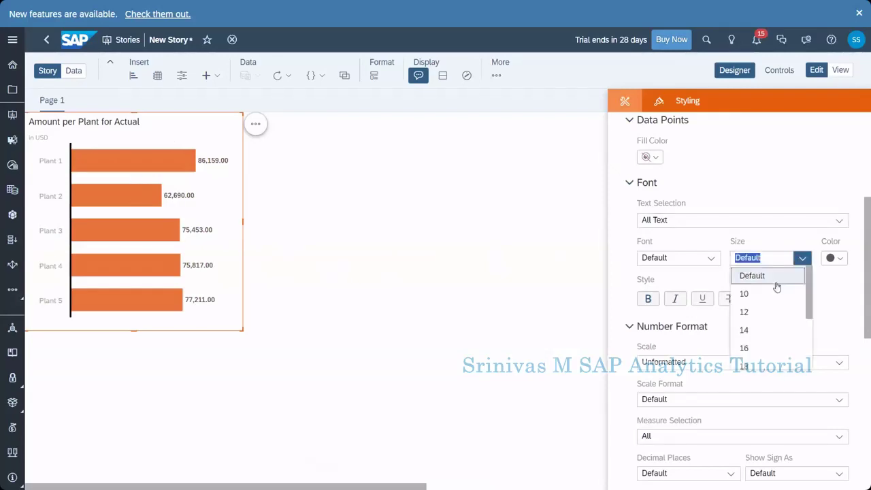
{"action": "scroll", "coordinate": [747, 345], "scroll_direction": "down", "scroll_amount": 2}
{"action": "left_click", "coordinate": [746, 347]}
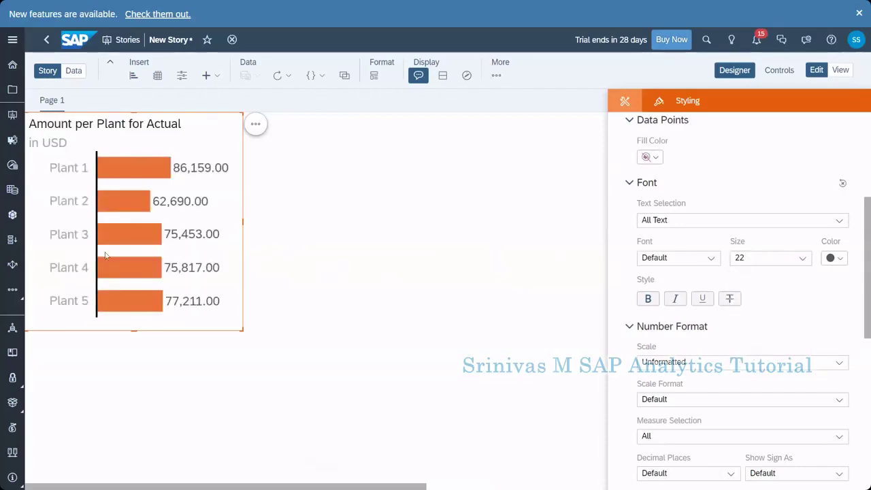
{"action": "left_click", "coordinate": [803, 257]}
{"action": "scroll", "coordinate": [783, 301], "scroll_direction": "up", "scroll_amount": 2}
{"action": "left_click", "coordinate": [743, 276]}
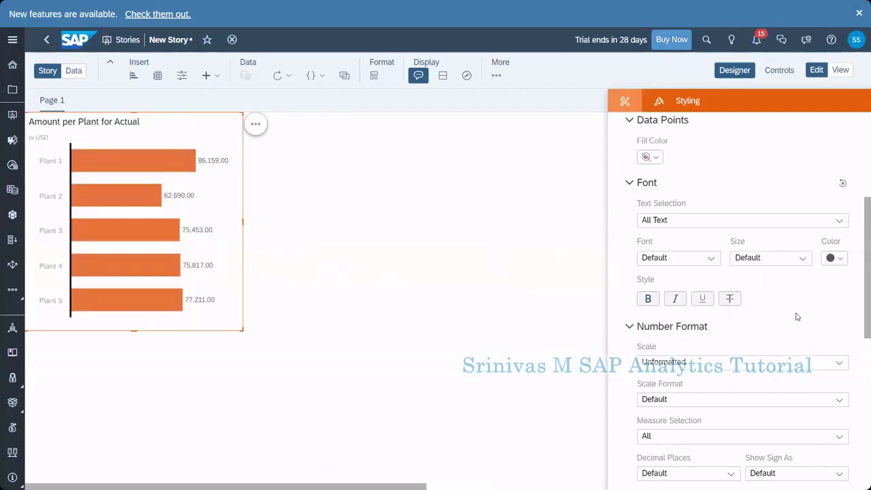
Step: Set the chart font colour to dark grey, after trying red, and make it bold
{"action": "left_click", "coordinate": [834, 258]}
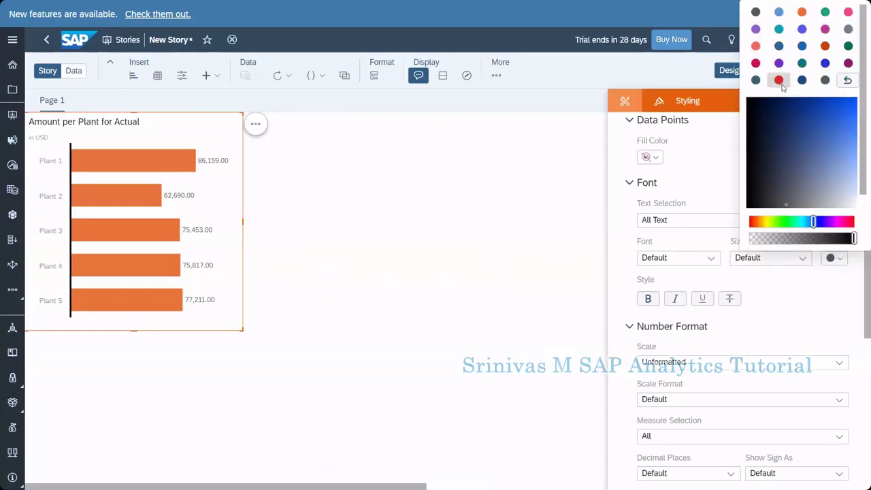
{"action": "left_click", "coordinate": [779, 80]}
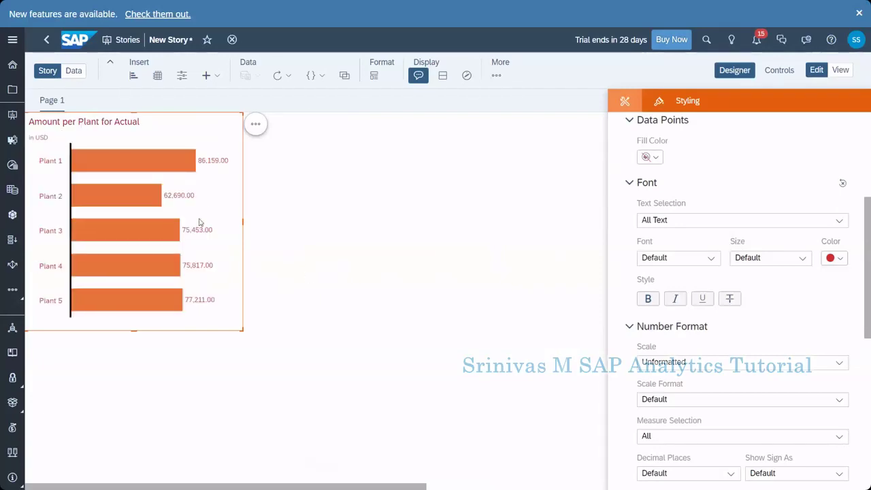
{"action": "left_click", "coordinate": [846, 261]}
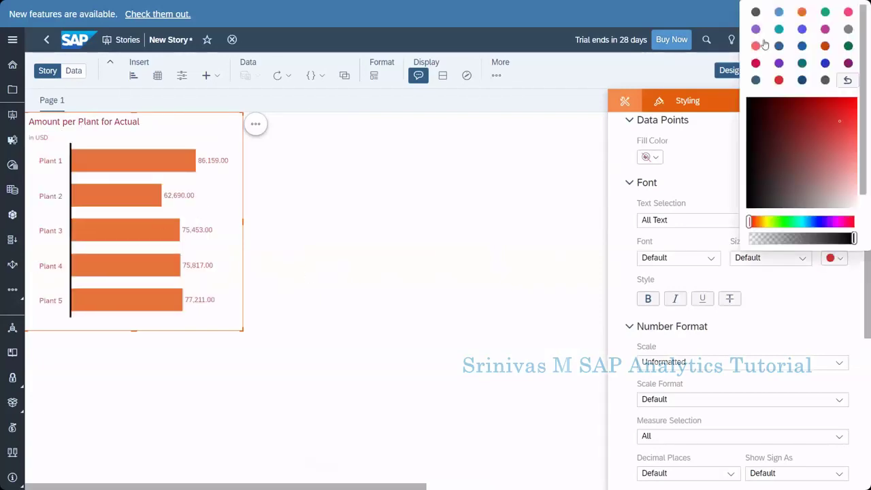
{"action": "left_click", "coordinate": [756, 12]}
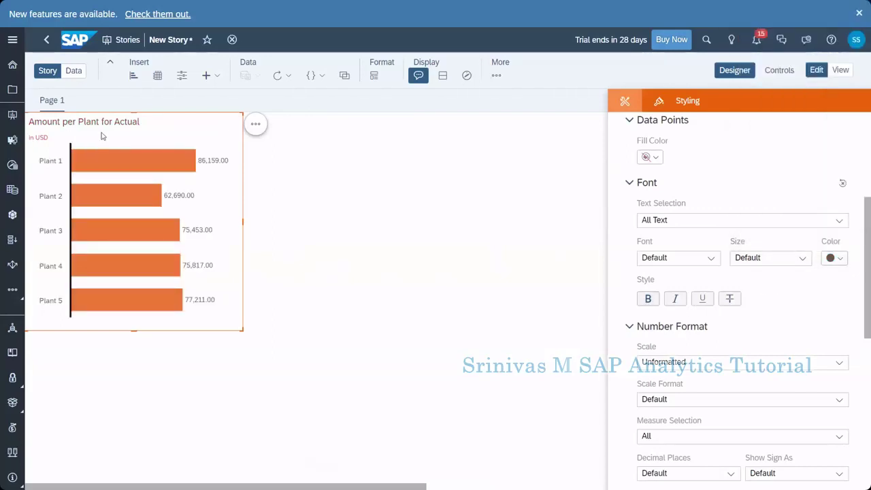
{"action": "left_click", "coordinate": [646, 299]}
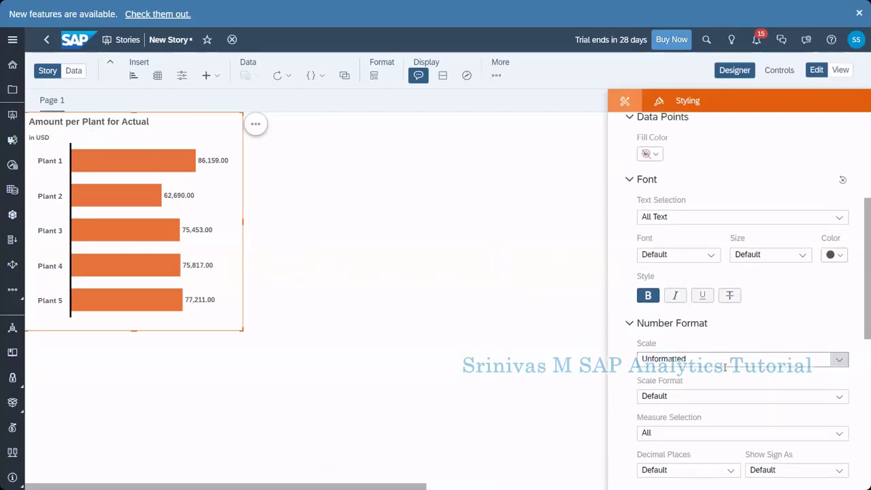
Step: Set the Number Format scale to Thousand so amounts show in thousands of USD
{"action": "scroll", "coordinate": [725, 364], "scroll_direction": "down", "scroll_amount": 1}
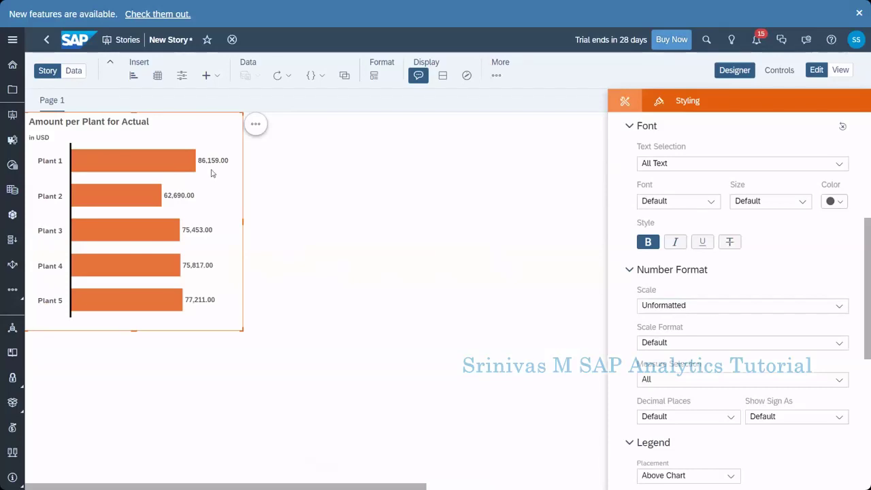
{"action": "left_click", "coordinate": [837, 307]}
{"action": "left_click", "coordinate": [670, 347]}
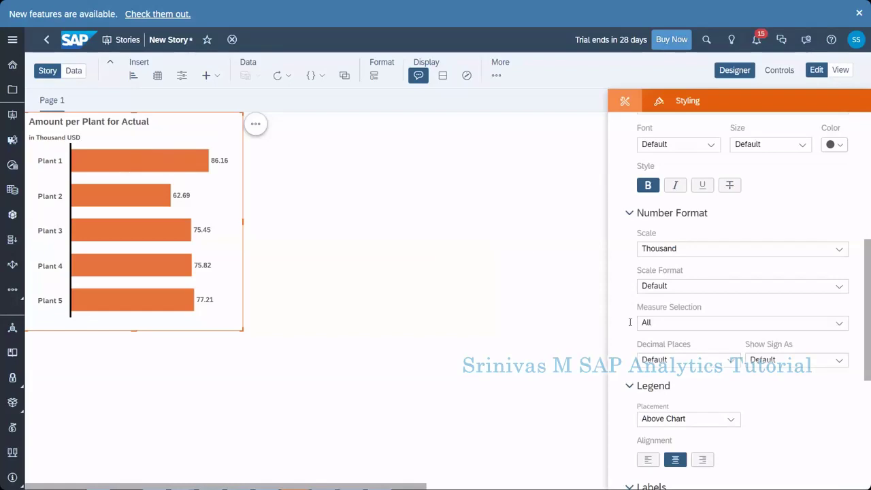
Step: Try 0 decimal places, then set Decimal Places back to Default
{"action": "left_click", "coordinate": [730, 361]}
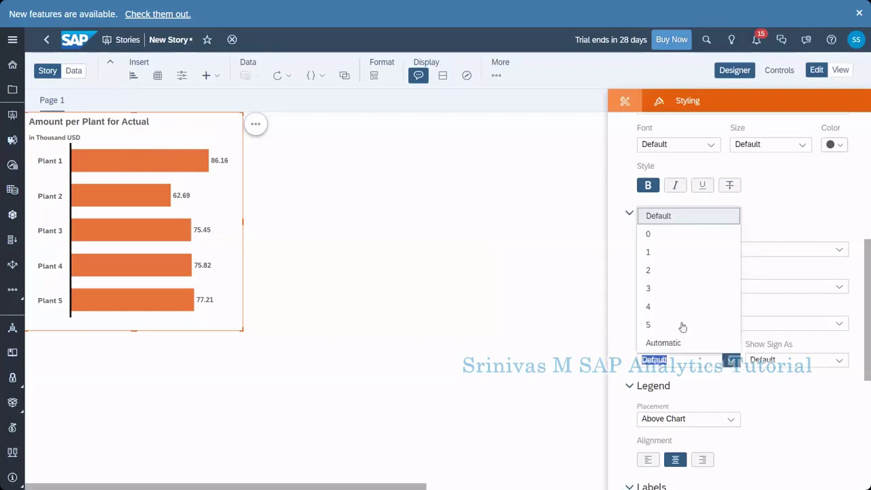
{"action": "left_click", "coordinate": [665, 237]}
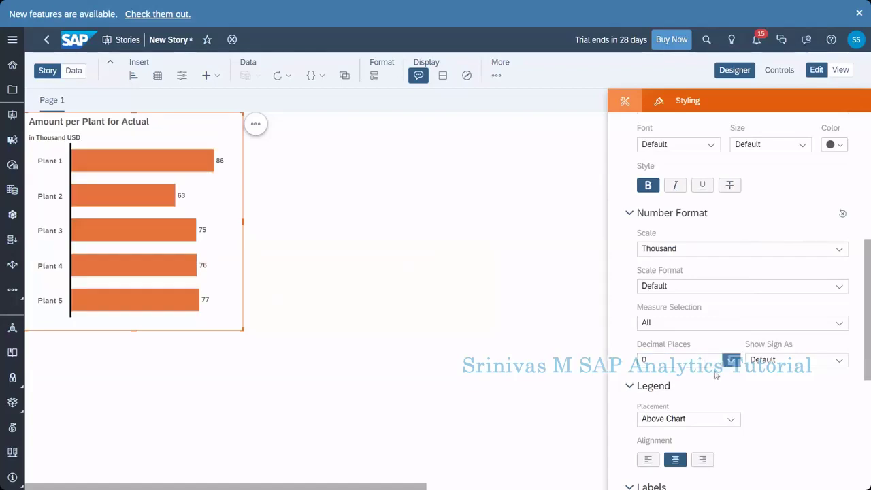
{"action": "left_click", "coordinate": [728, 359]}
{"action": "left_click", "coordinate": [669, 219]}
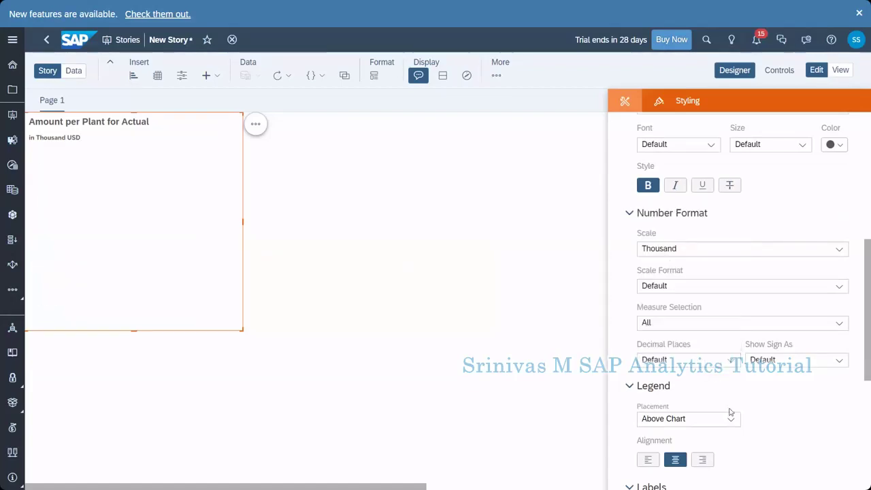
{"action": "scroll", "coordinate": [726, 386], "scroll_direction": "down", "scroll_amount": 1}
{"action": "scroll", "coordinate": [725, 386], "scroll_direction": "down", "scroll_amount": 3}
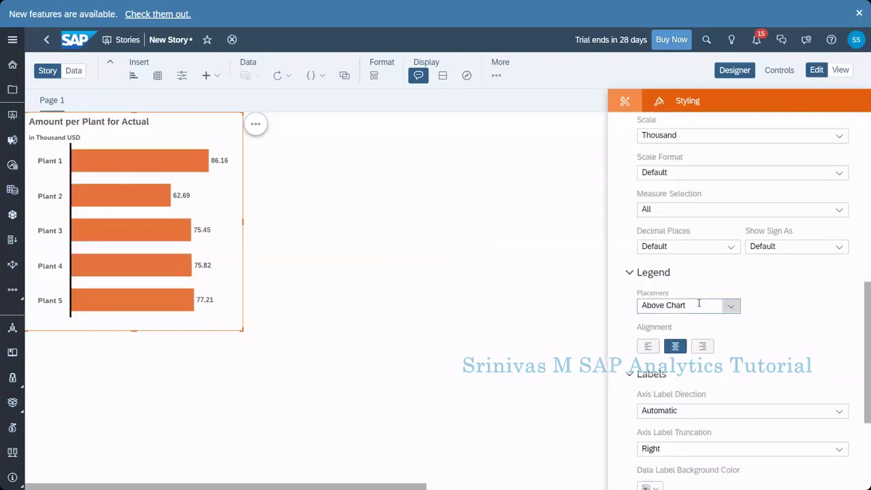
{"action": "scroll", "coordinate": [749, 353], "scroll_direction": "down", "scroll_amount": 1}
{"action": "scroll", "coordinate": [749, 353], "scroll_direction": "down", "scroll_amount": 3}
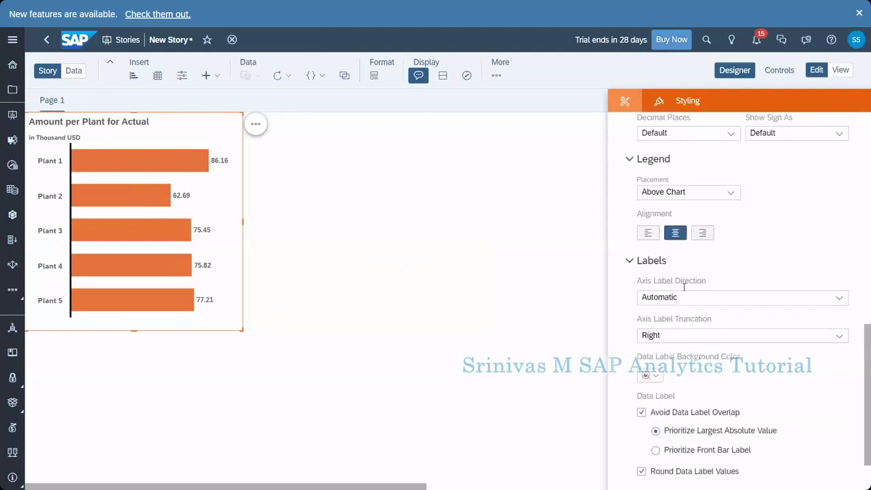
{"action": "left_click", "coordinate": [685, 299]}
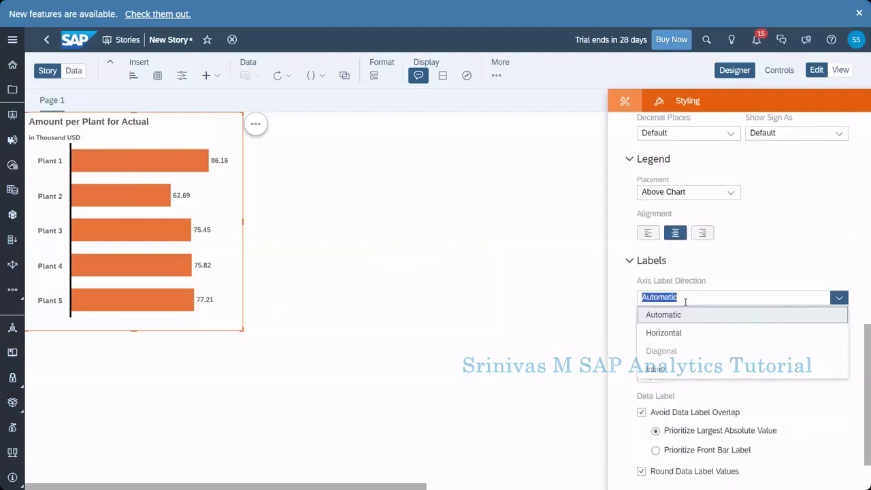
{"action": "left_click", "coordinate": [764, 259]}
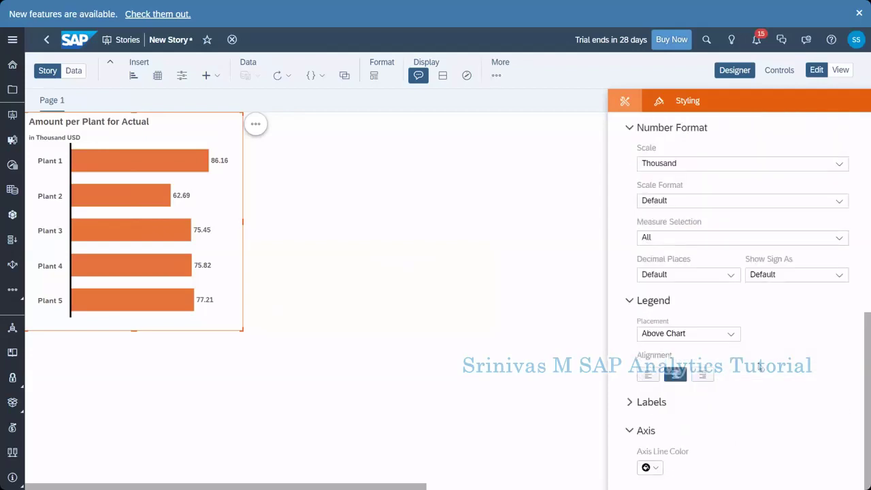
{"action": "left_click", "coordinate": [627, 403]}
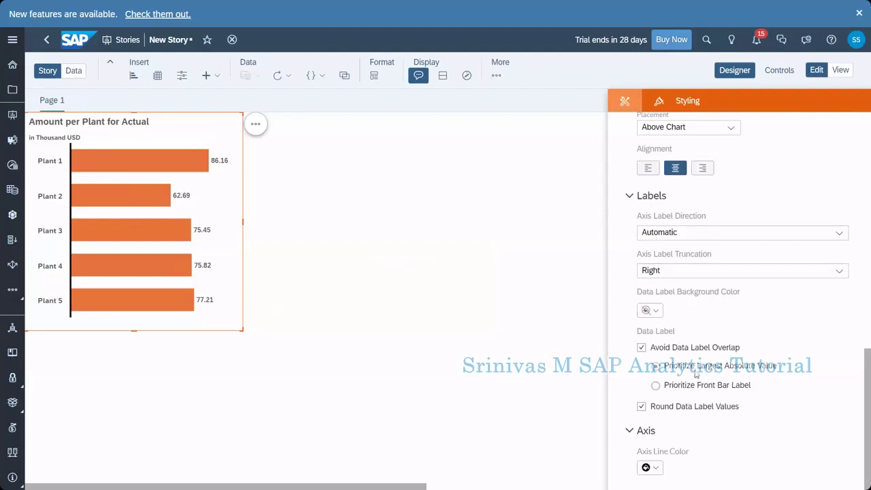
{"action": "scroll", "coordinate": [696, 372], "scroll_direction": "up", "scroll_amount": 5}
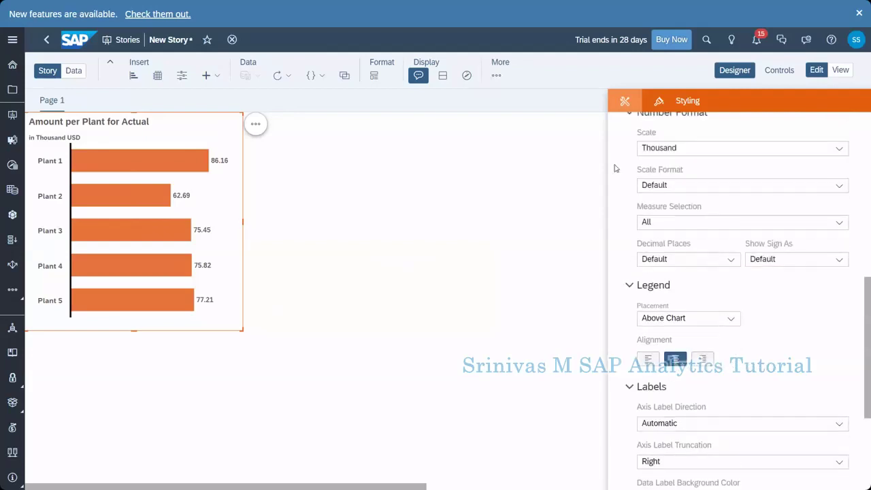
Step: Switch the Designer panel to the Builder settings with the SALES_F1 data source
{"action": "left_click", "coordinate": [626, 102]}
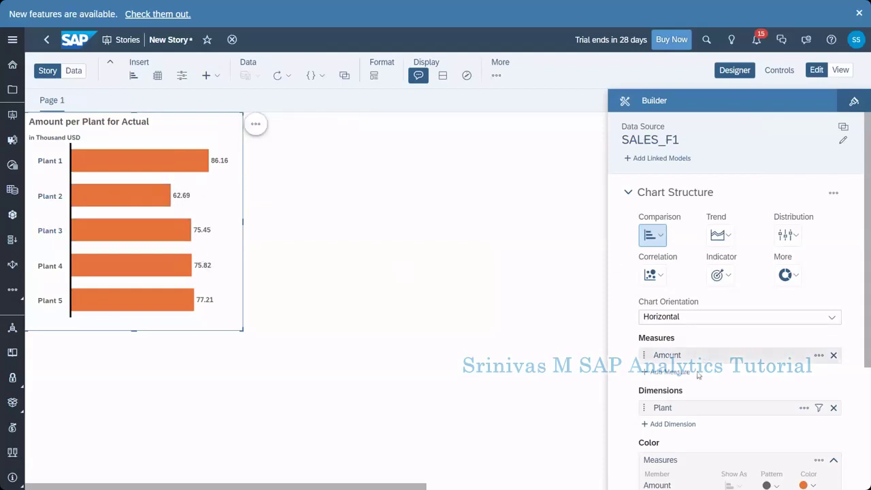
{"action": "scroll", "coordinate": [698, 379], "scroll_direction": "down", "scroll_amount": 5}
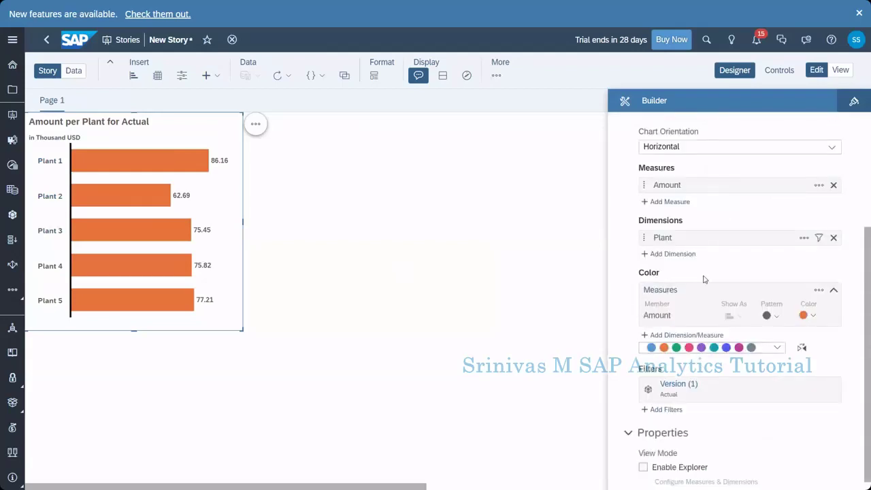
{"action": "scroll", "coordinate": [706, 277], "scroll_direction": "up", "scroll_amount": 5}
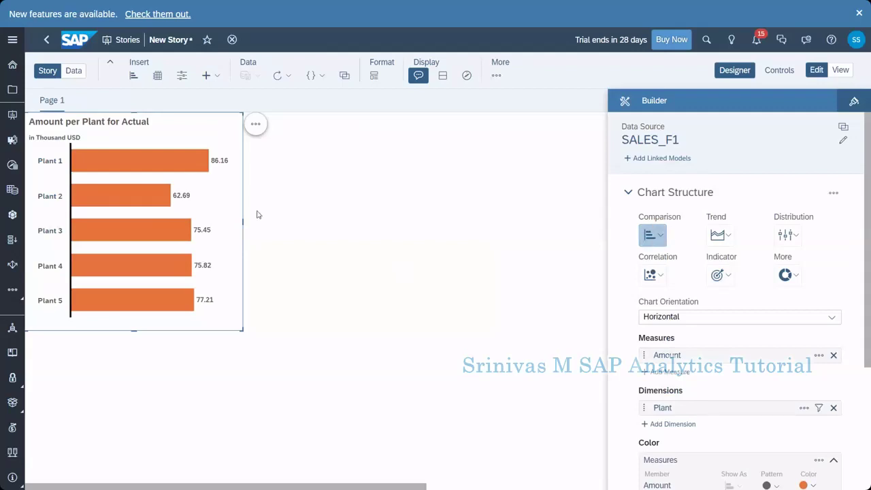
Step: Inspect the Comparison chart-type list without changing it, then review the builder settings
{"action": "mouse_move", "coordinate": [177, 168]}
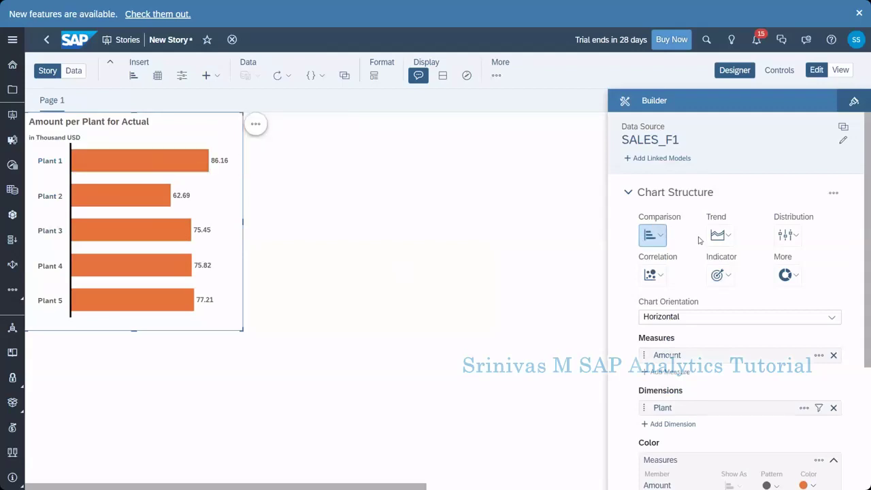
{"action": "left_click", "coordinate": [660, 242]}
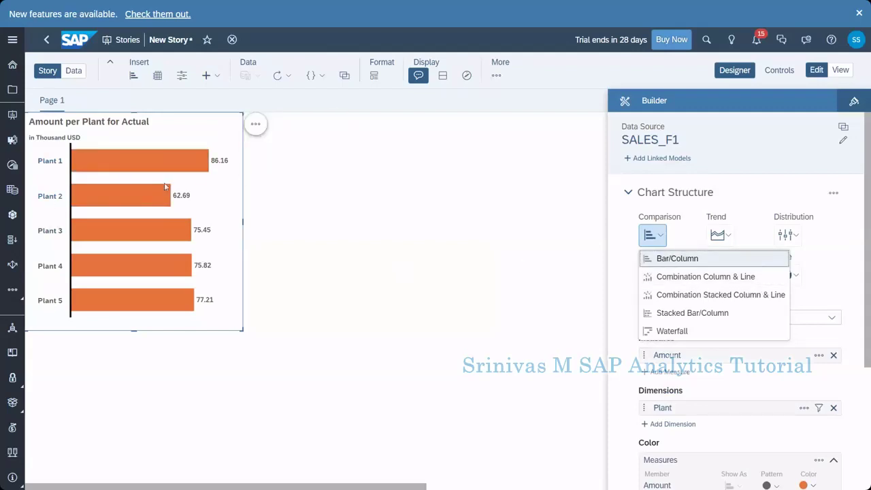
{"action": "left_click", "coordinate": [615, 317]}
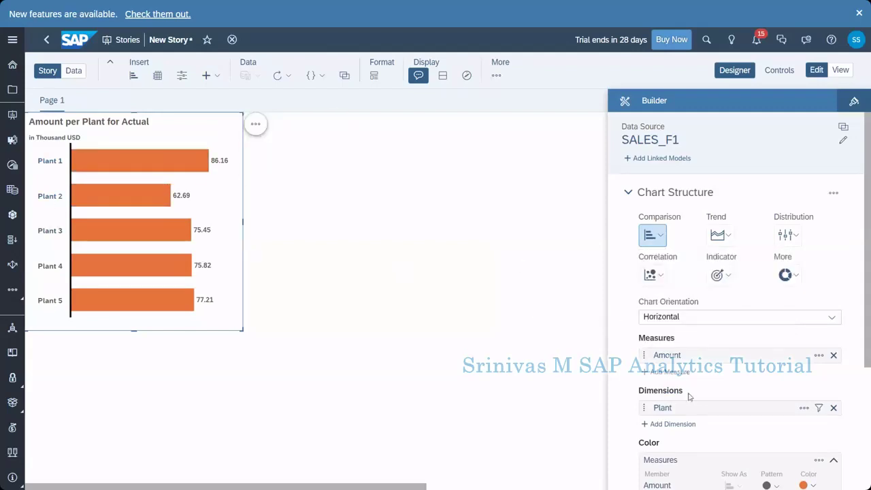
{"action": "scroll", "coordinate": [677, 326], "scroll_direction": "down", "scroll_amount": 1}
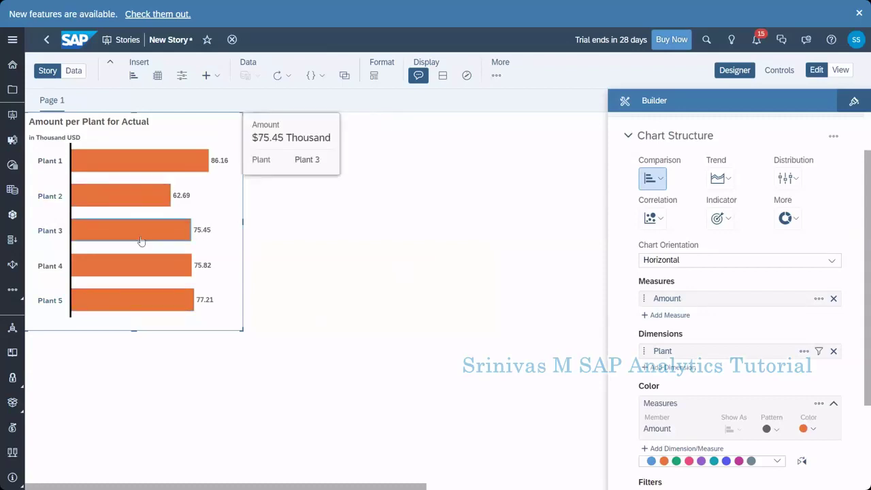
{"action": "scroll", "coordinate": [638, 373], "scroll_direction": "down", "scroll_amount": 1}
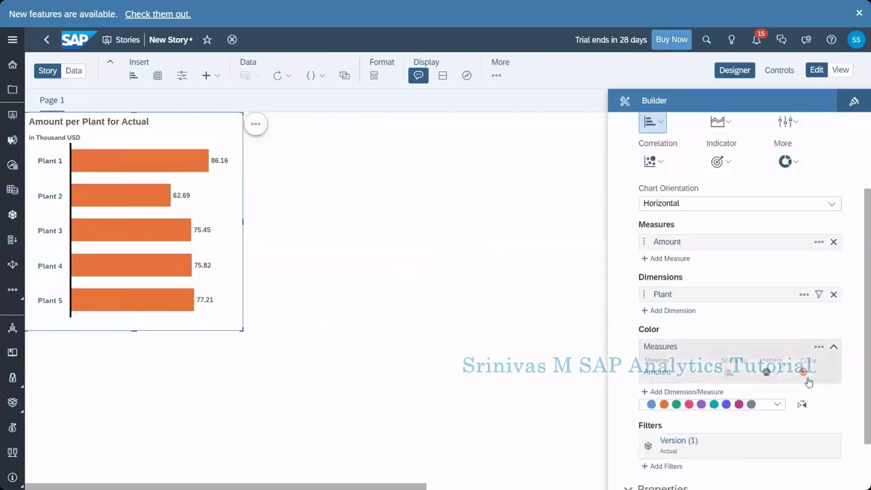
{"action": "scroll", "coordinate": [666, 379], "scroll_direction": "down", "scroll_amount": 1}
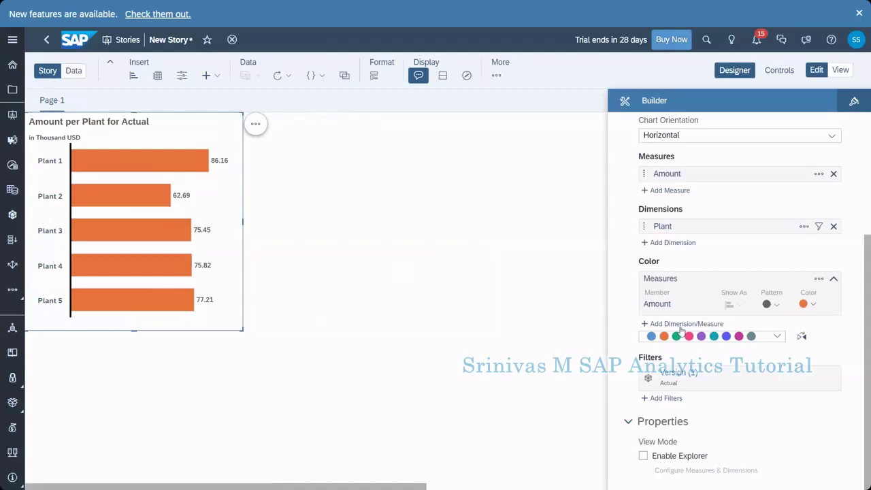
{"action": "scroll", "coordinate": [680, 330], "scroll_direction": "up", "scroll_amount": 3}
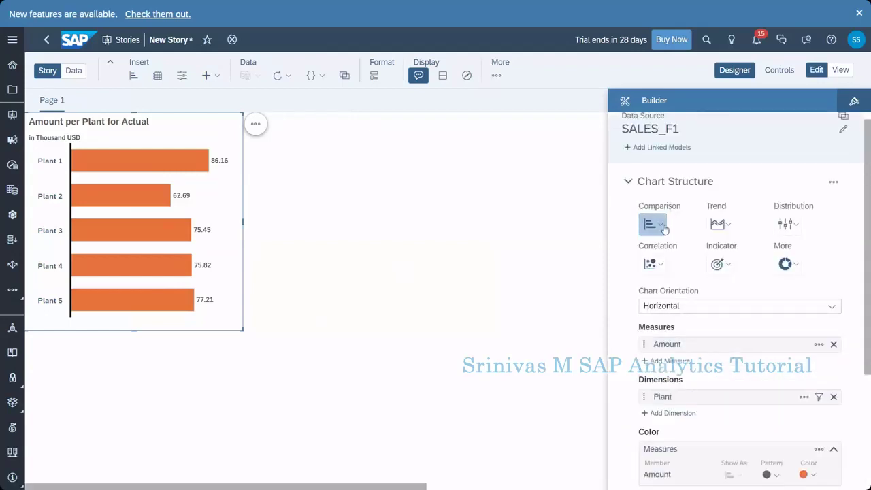
{"action": "left_click", "coordinate": [832, 306]}
{"action": "left_click", "coordinate": [721, 326]}
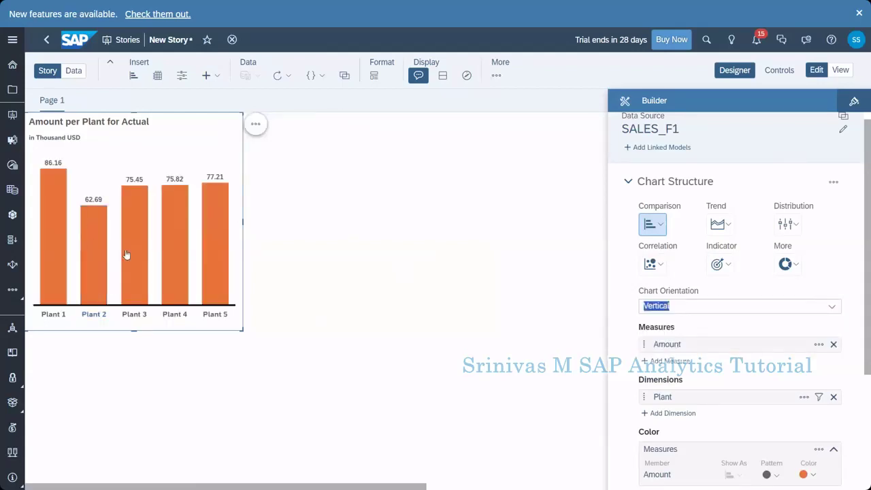
{"action": "left_click", "coordinate": [662, 229]}
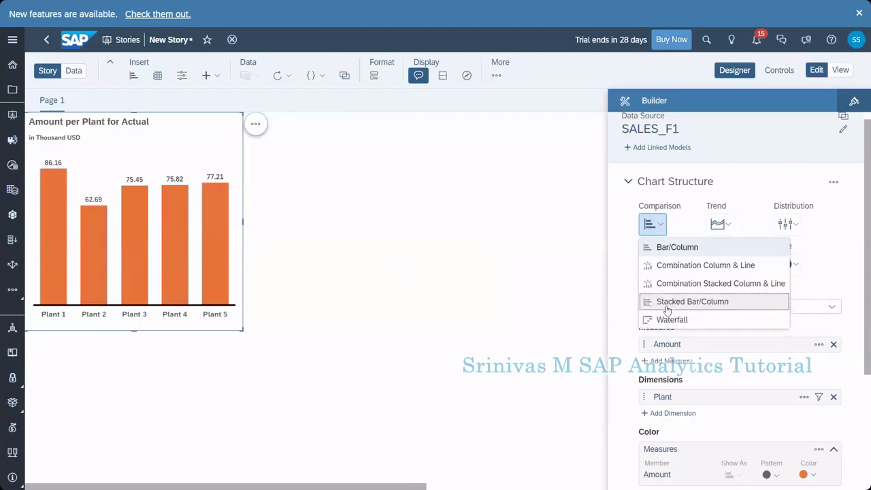
{"action": "left_click", "coordinate": [620, 306]}
{"action": "scroll", "coordinate": [657, 364], "scroll_direction": "down", "scroll_amount": 1}
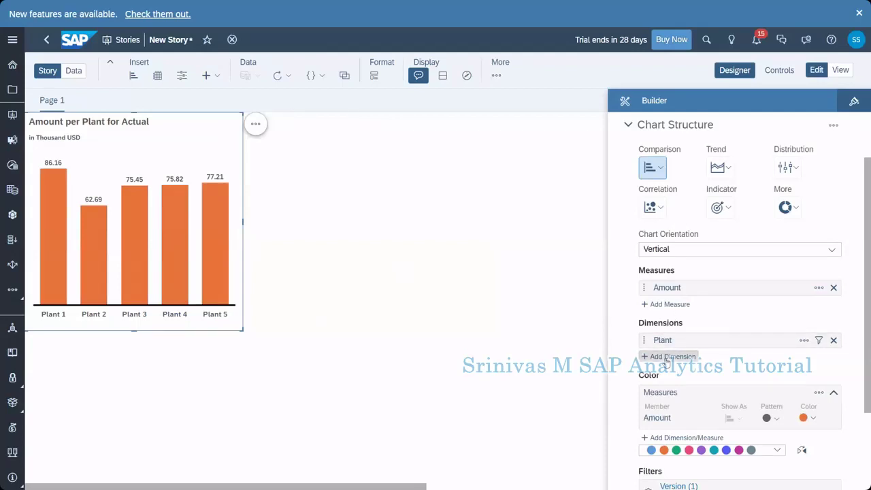
{"action": "scroll", "coordinate": [660, 415], "scroll_direction": "down", "scroll_amount": 2}
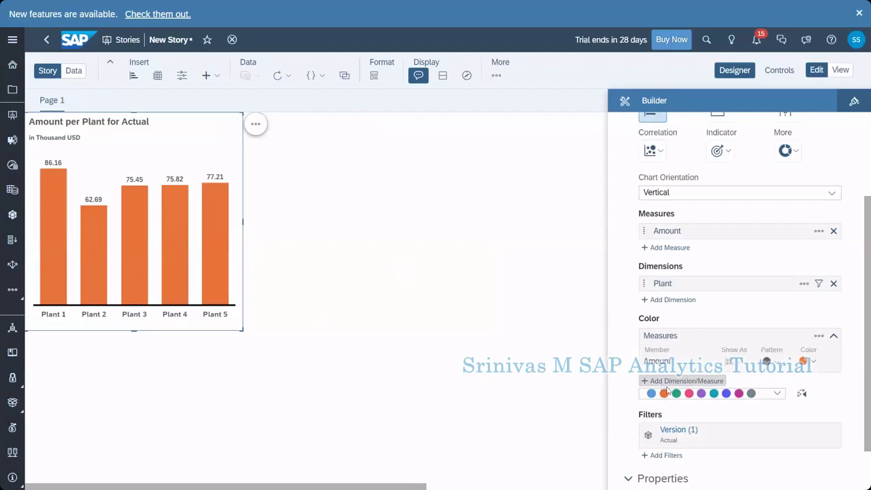
Step: Add MATERIAL's Material Group under Color, splitting each plant into MGRP1 and MGRP2 columns
{"action": "left_click", "coordinate": [670, 387]}
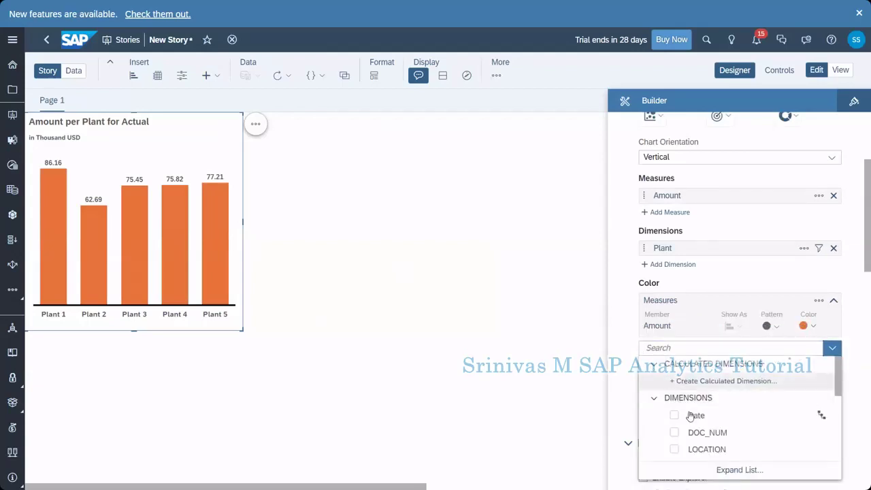
{"action": "scroll", "coordinate": [689, 426], "scroll_direction": "down", "scroll_amount": 3}
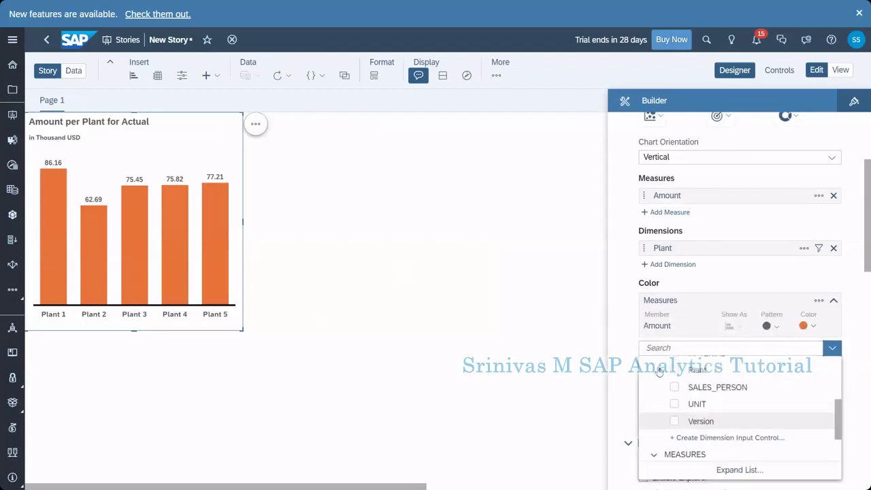
{"action": "scroll", "coordinate": [673, 401], "scroll_direction": "up", "scroll_amount": 2}
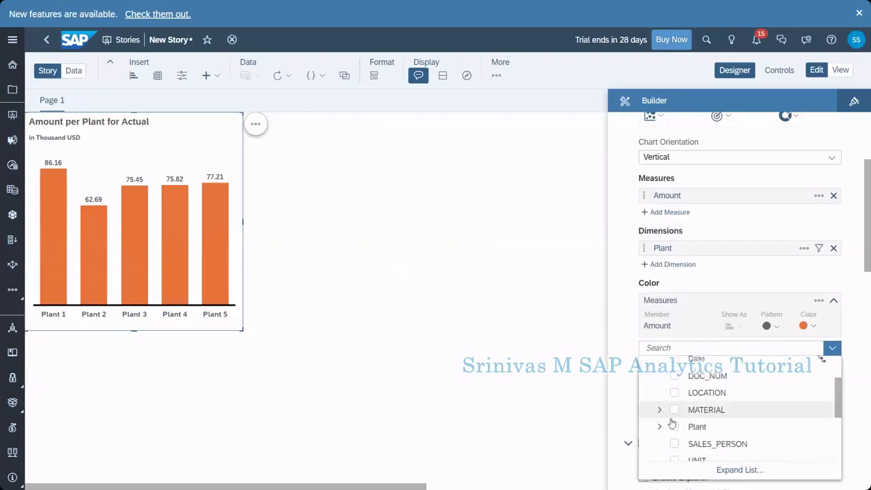
{"action": "left_click", "coordinate": [661, 410]}
{"action": "left_click", "coordinate": [681, 428]}
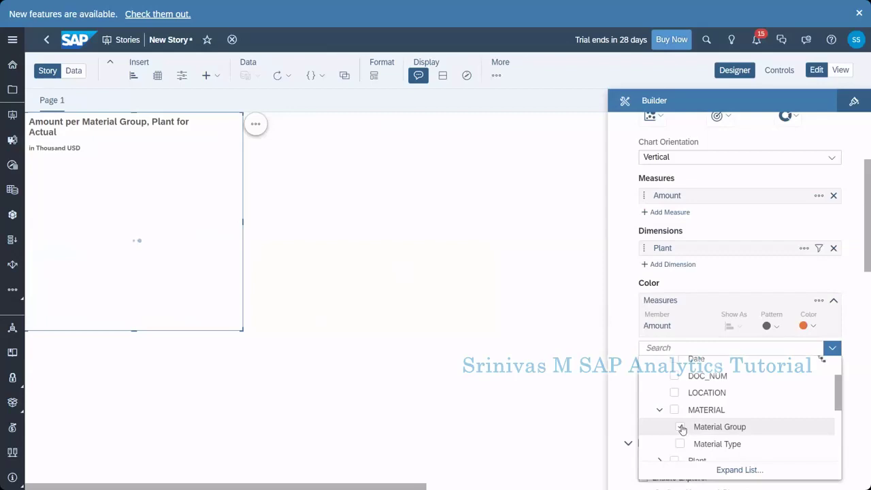
{"action": "left_click", "coordinate": [627, 397]}
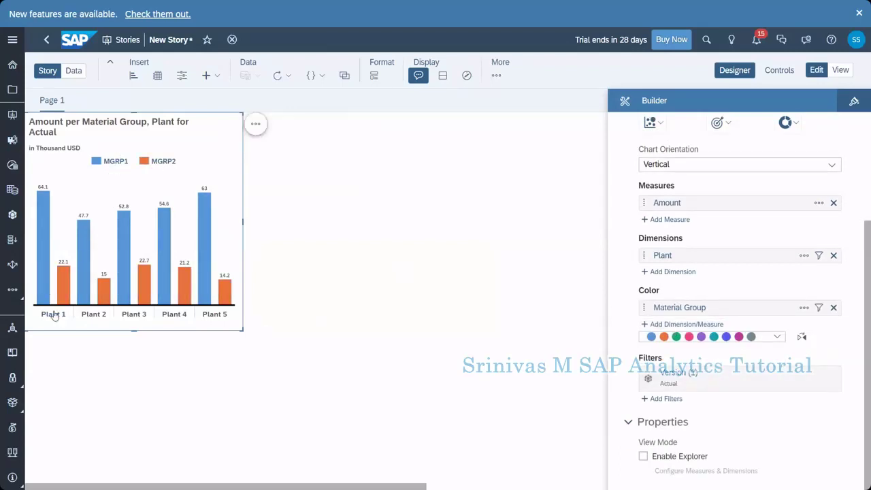
{"action": "mouse_move", "coordinate": [62, 298]}
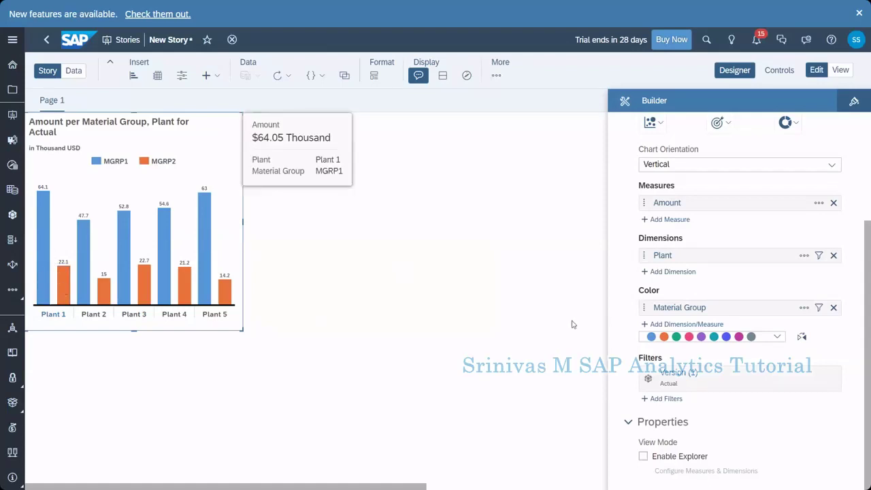
Step: Change the Comparison chart type to Stacked Bar/Column, totalling 86.16 for Plant 1
{"action": "scroll", "coordinate": [713, 282], "scroll_direction": "up", "scroll_amount": 2}
{"action": "scroll", "coordinate": [712, 282], "scroll_direction": "up", "scroll_amount": 3}
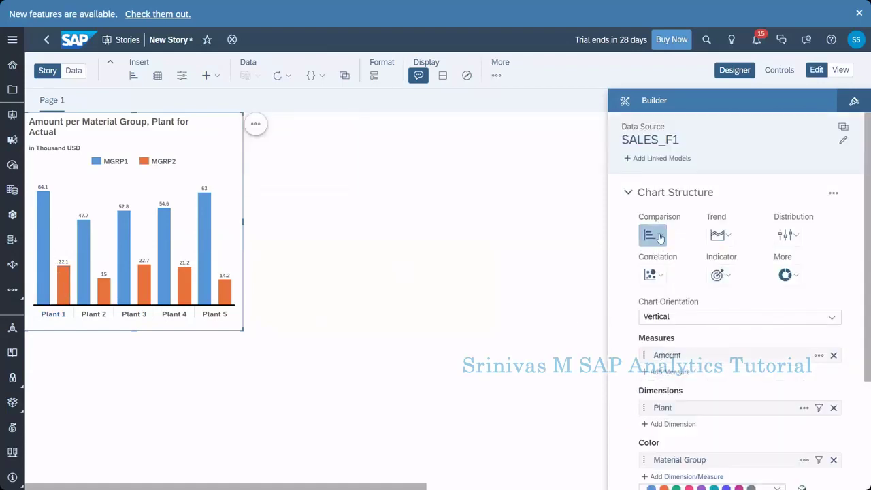
{"action": "left_click", "coordinate": [653, 235]}
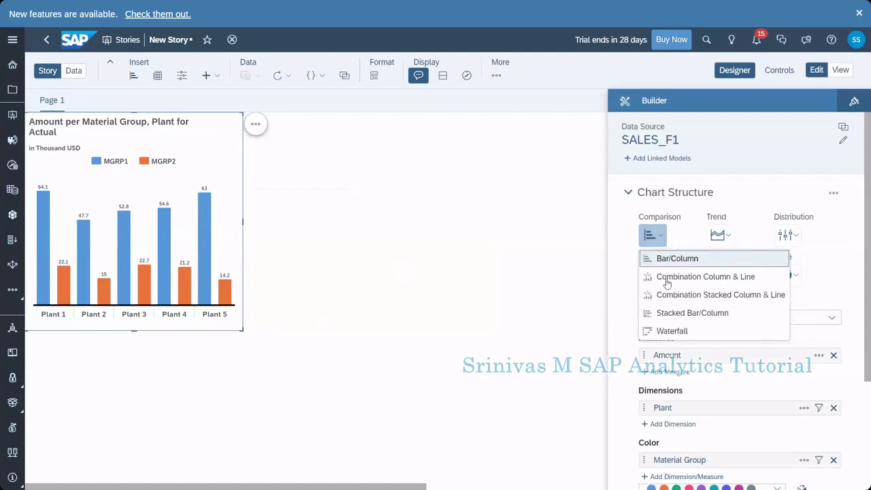
{"action": "left_click", "coordinate": [678, 314]}
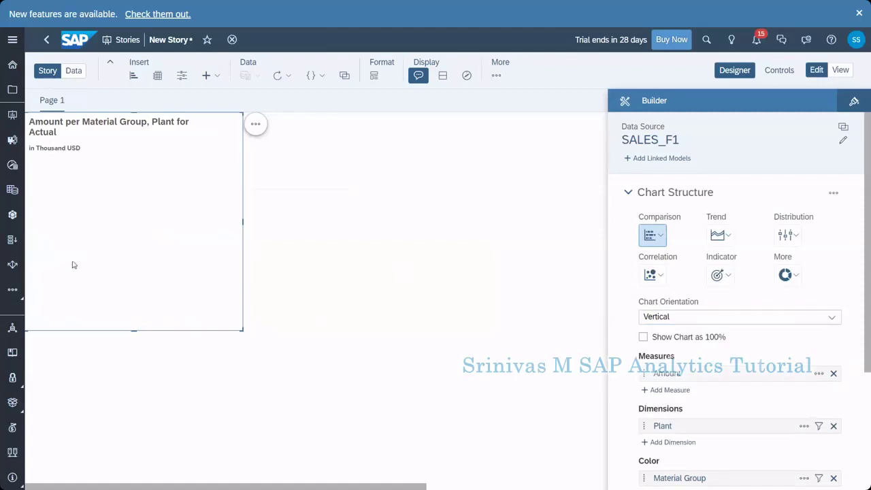
{"action": "mouse_move", "coordinate": [50, 206]}
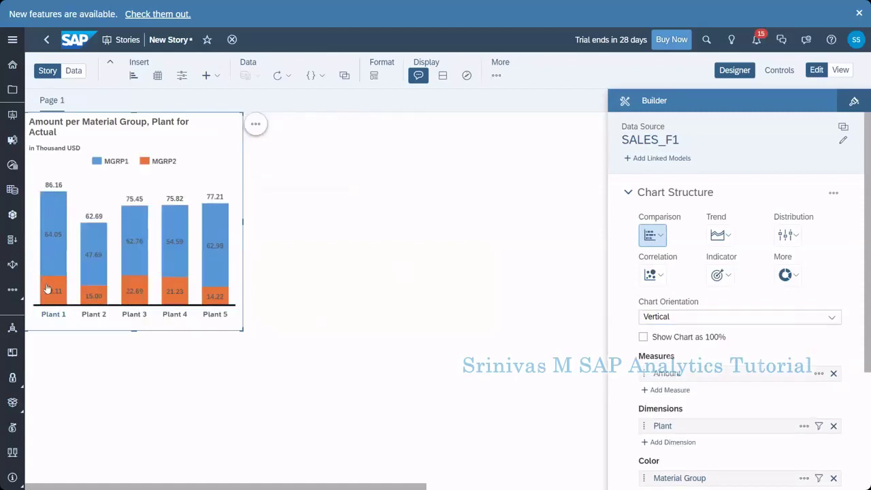
{"action": "mouse_move", "coordinate": [51, 224]}
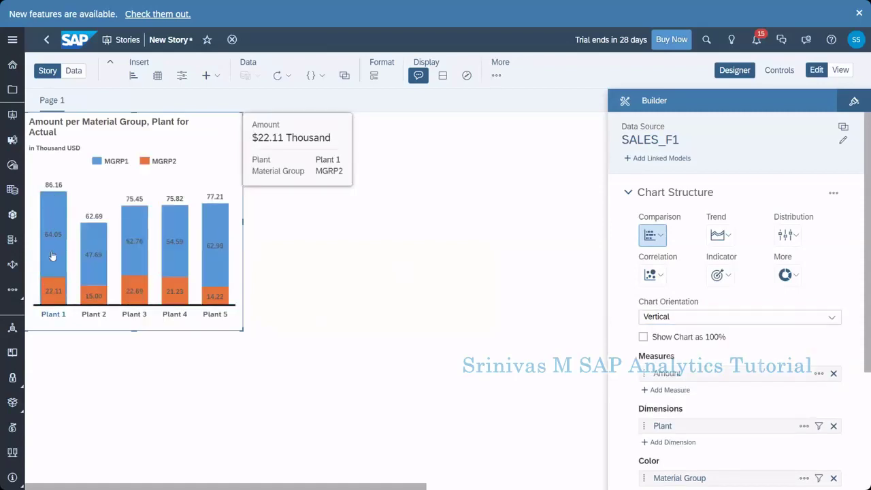
{"action": "mouse_move", "coordinate": [50, 296]}
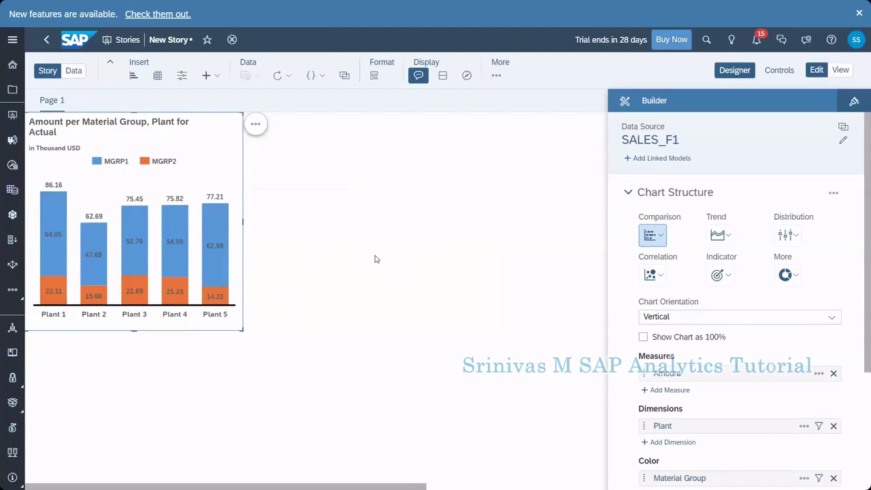
{"action": "left_click", "coordinate": [658, 240]}
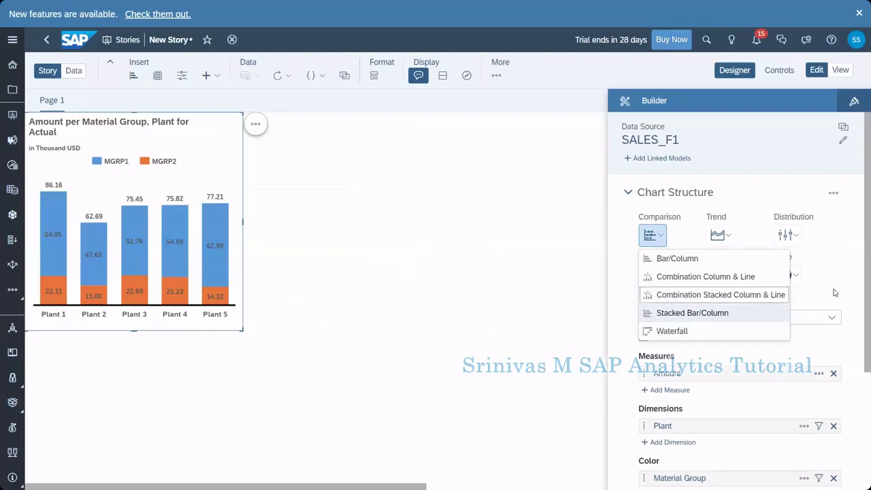
{"action": "left_click", "coordinate": [614, 254]}
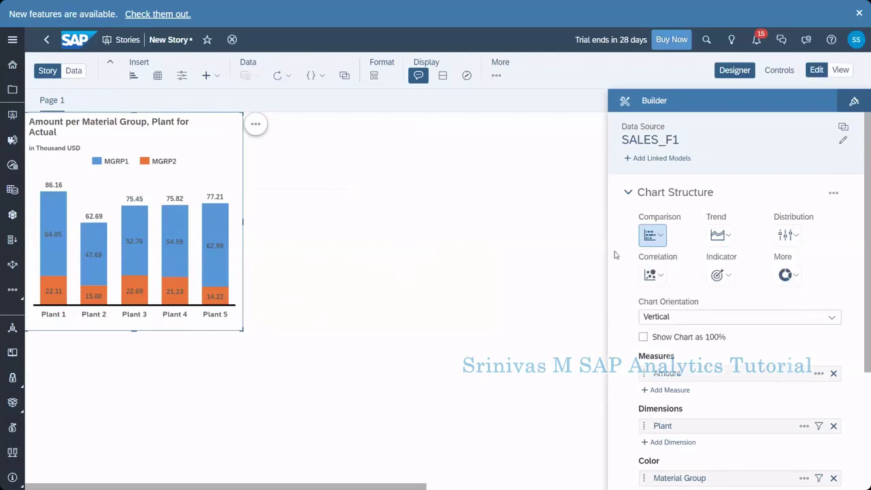
{"action": "left_click", "coordinate": [657, 238]}
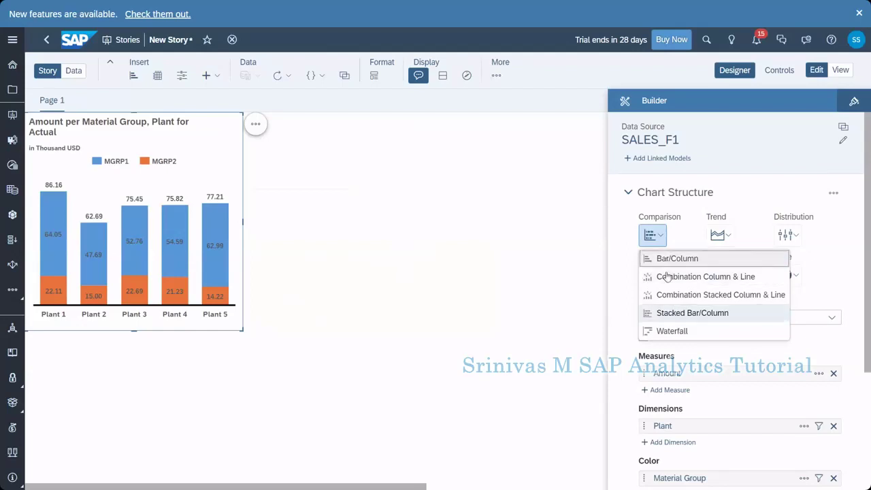
{"action": "left_click", "coordinate": [626, 310]}
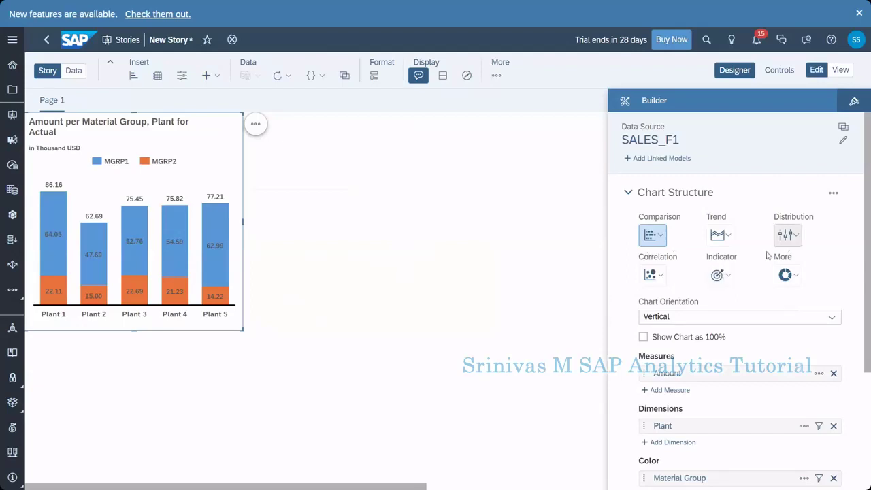
{"action": "left_click", "coordinate": [658, 239]}
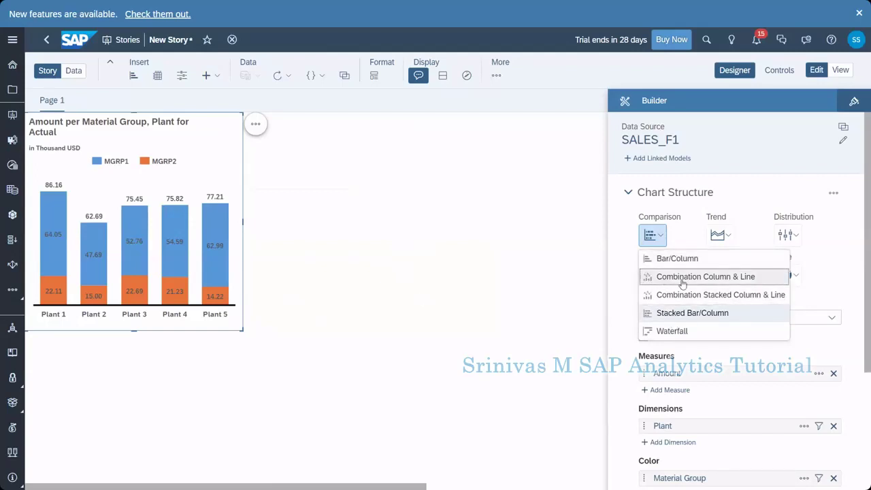
{"action": "left_click", "coordinate": [621, 328]}
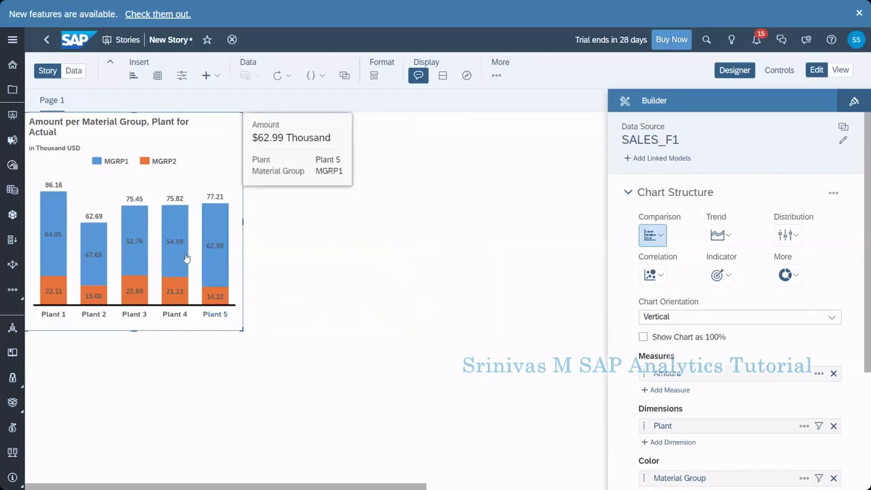
{"action": "mouse_move", "coordinate": [175, 279]}
{"action": "left_click", "coordinate": [655, 239]}
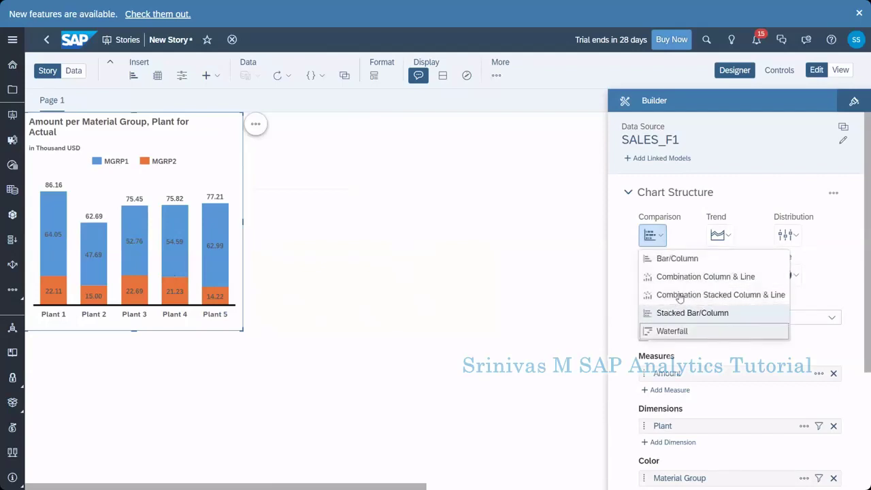
{"action": "left_click", "coordinate": [610, 338]}
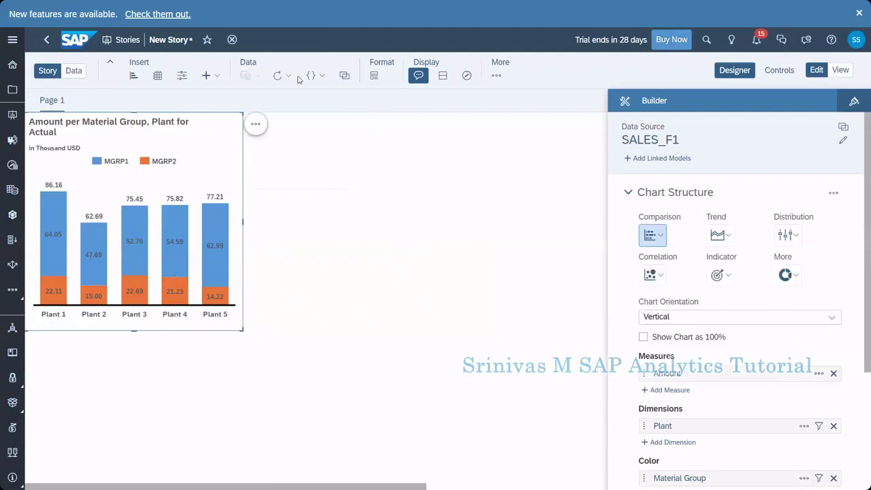